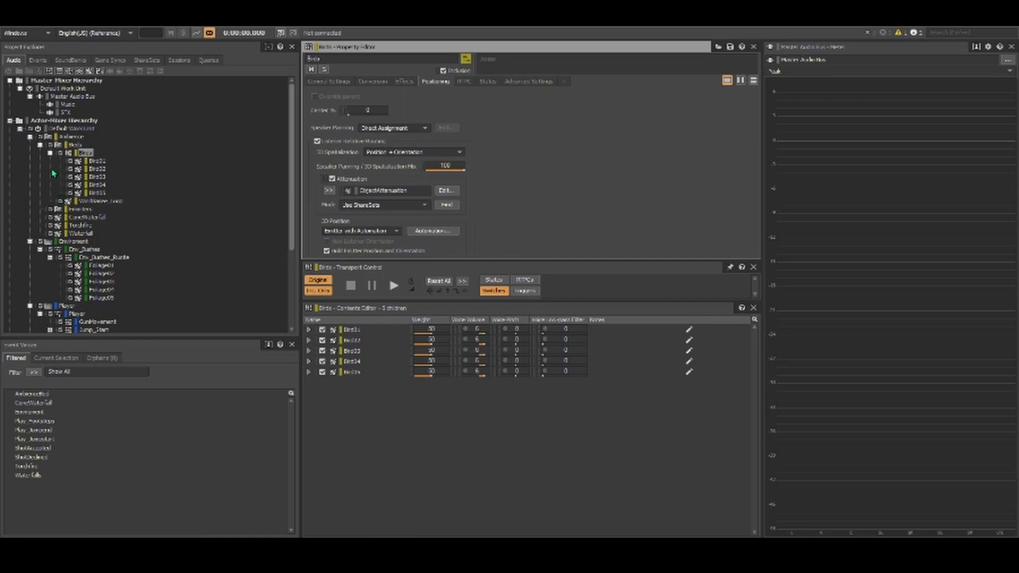
Inspect the Birds folder in the Ambience hierarchy and show the general settings of its Birds random container
left_click(67, 145)
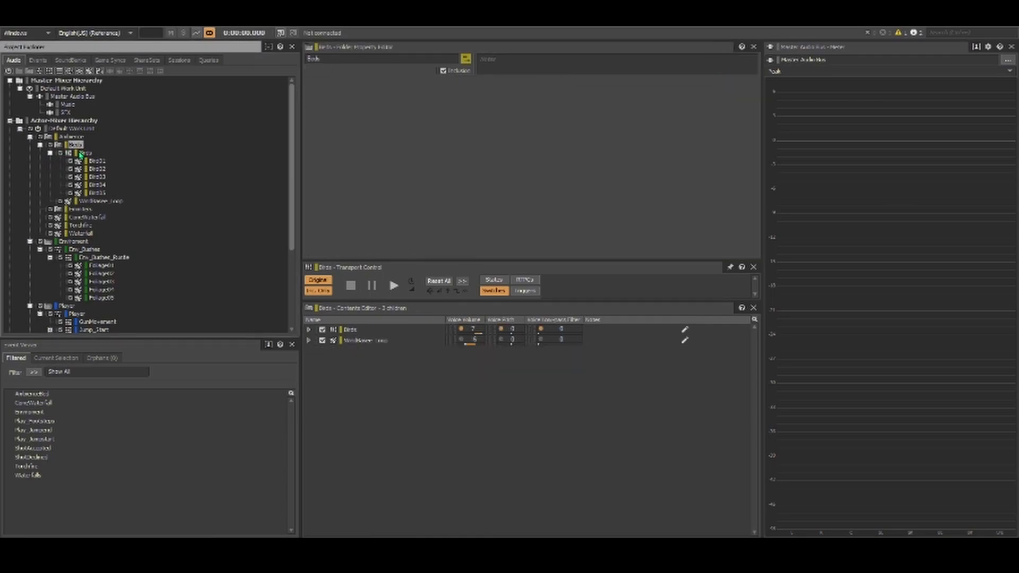
left_click(40, 145)
left_click(40, 144)
left_click(85, 153)
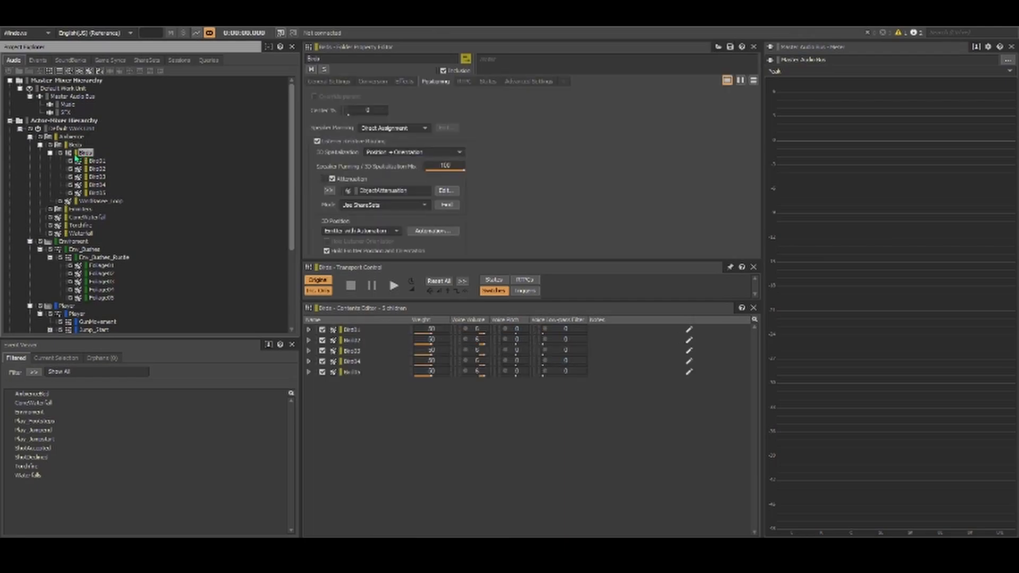
left_click(326, 81)
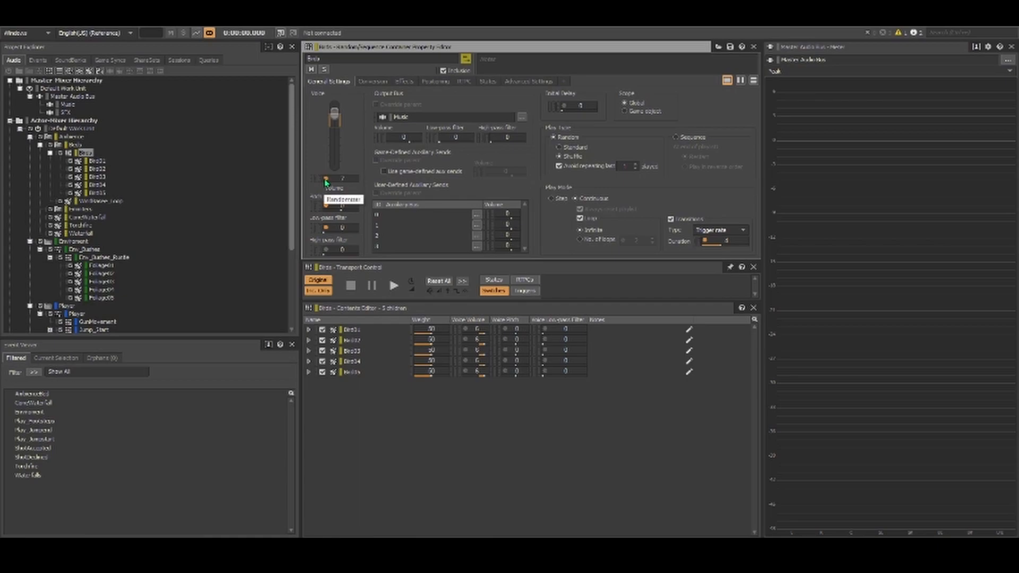
Audition the Birds random container several times, stopping playback at the end
left_click(87, 155)
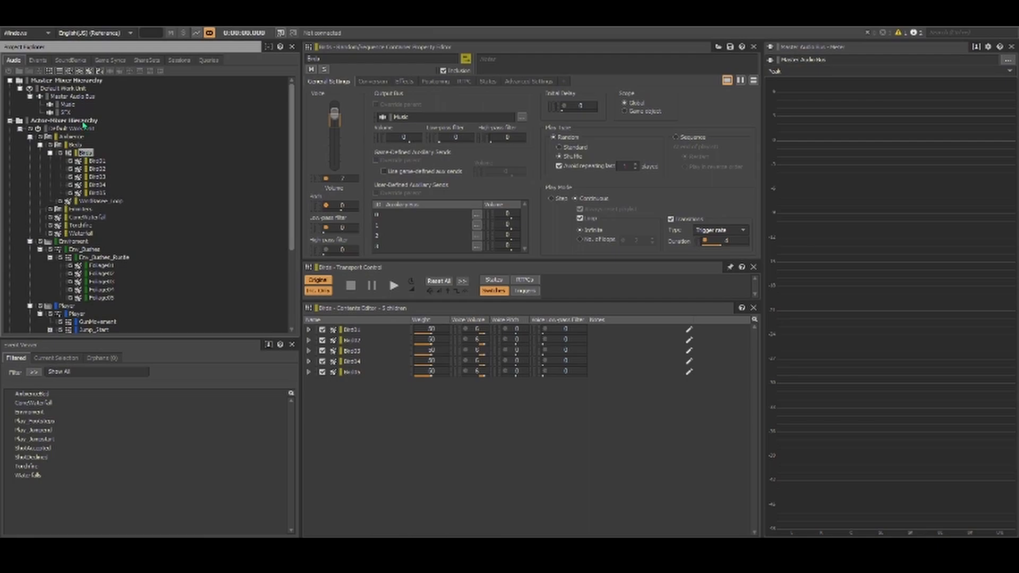
key("space")
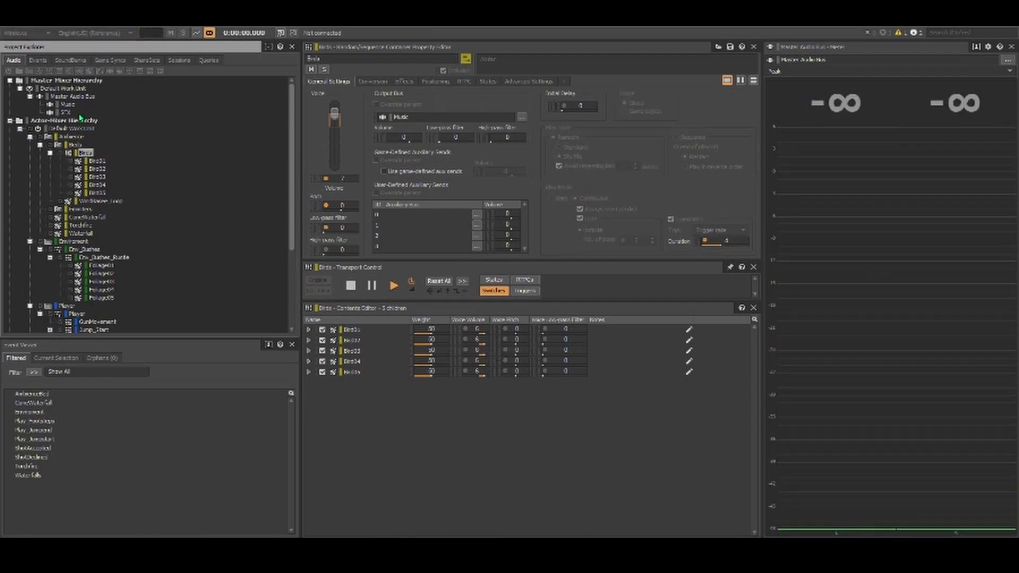
key("space")
key("space")
key("space")
key("space")
key("space")
key("space")
key("space")
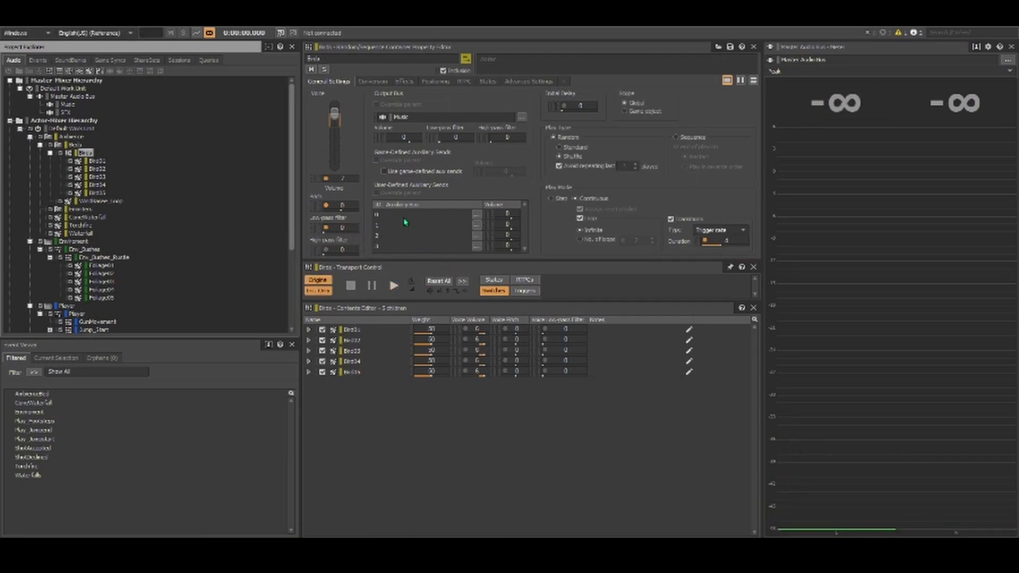
Inspect the Birds container's effects, including the custom Wwise Gain effect's settings, and close the effect editor
left_click(374, 81)
left_click(402, 83)
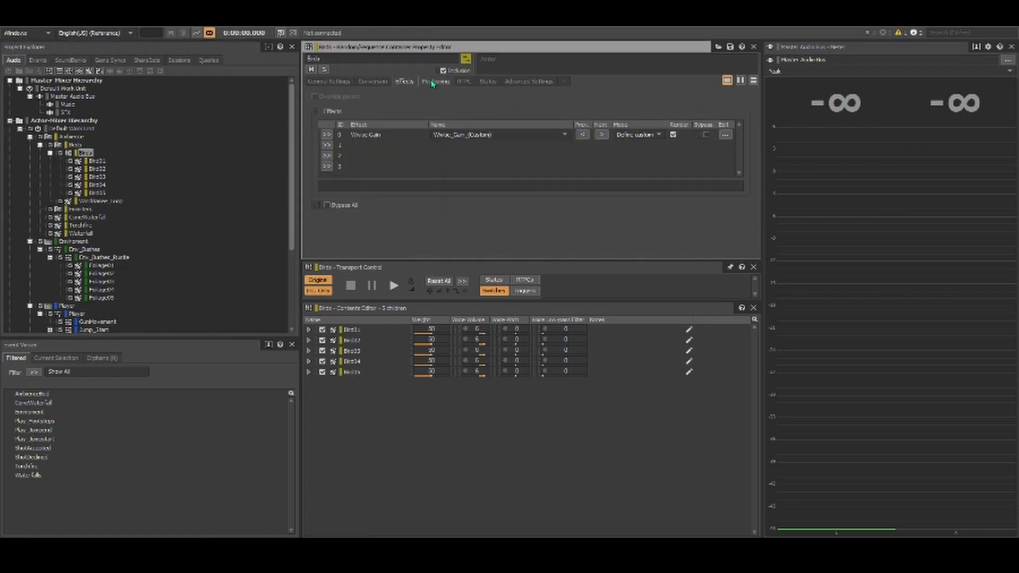
left_click(395, 138)
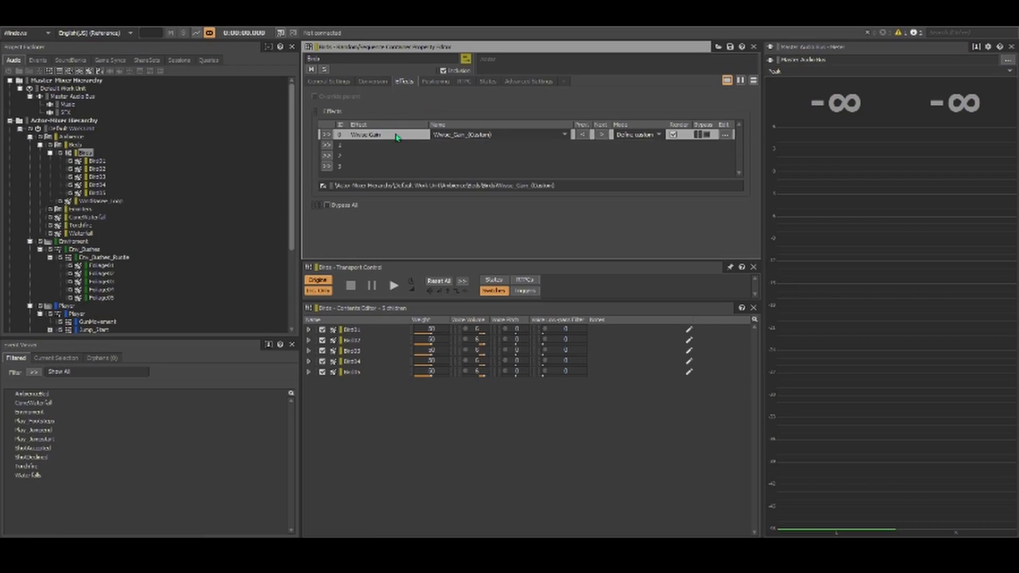
left_click(725, 135)
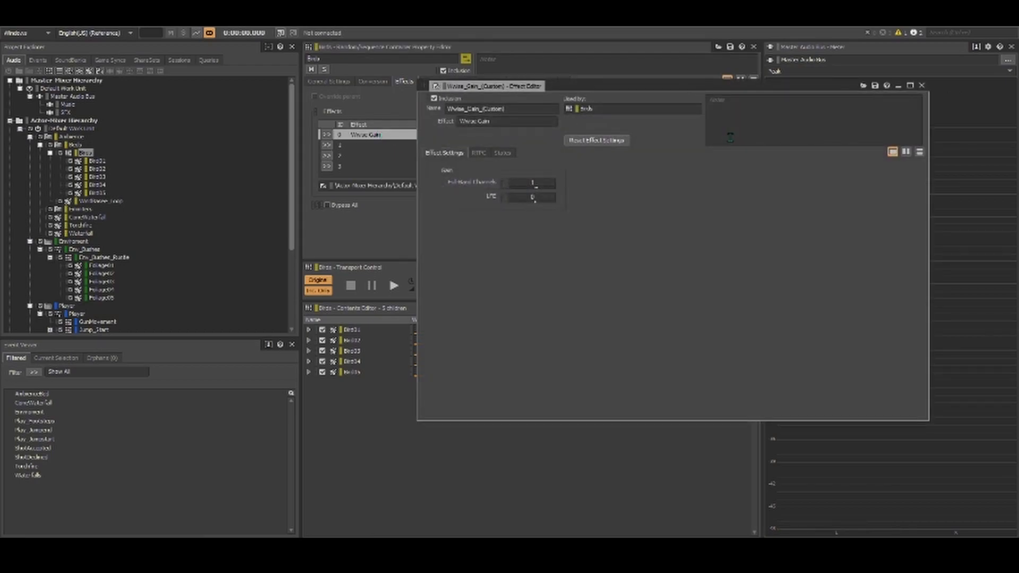
left_click(922, 85)
Inspect the ObjectAttenuation curves in the Birds container's positioning, including the low-pass filter curve, and close the attenuation editor
left_click(435, 82)
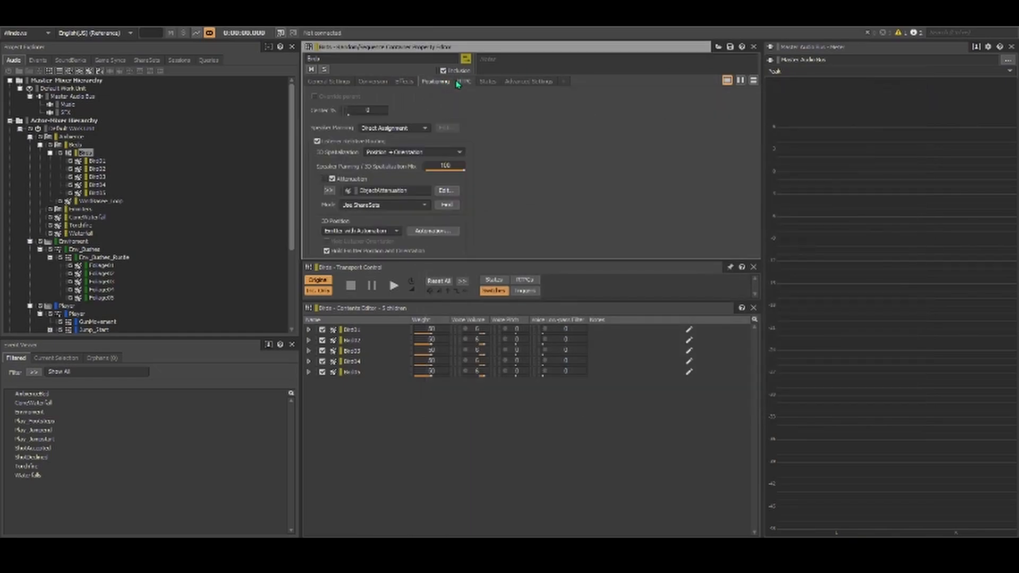
left_click(445, 190)
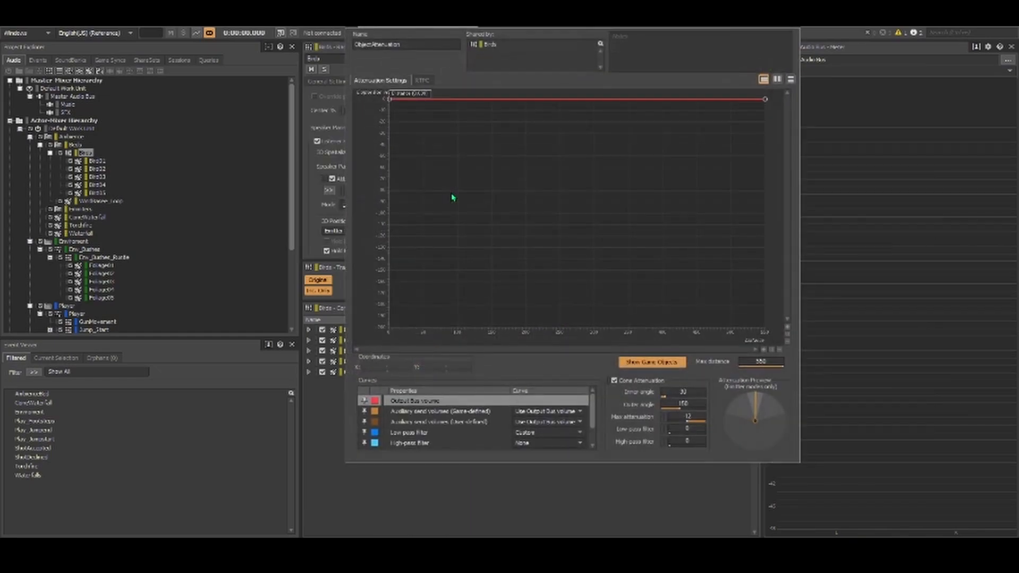
left_click(474, 414)
scroll(458, 435, "down", 1)
left_click(451, 414)
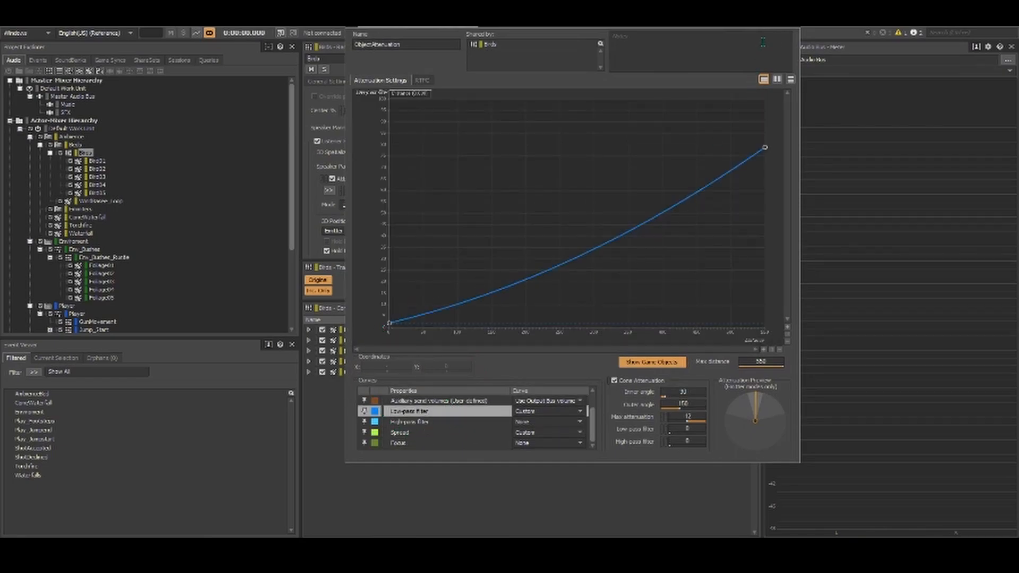
left_click(795, 32)
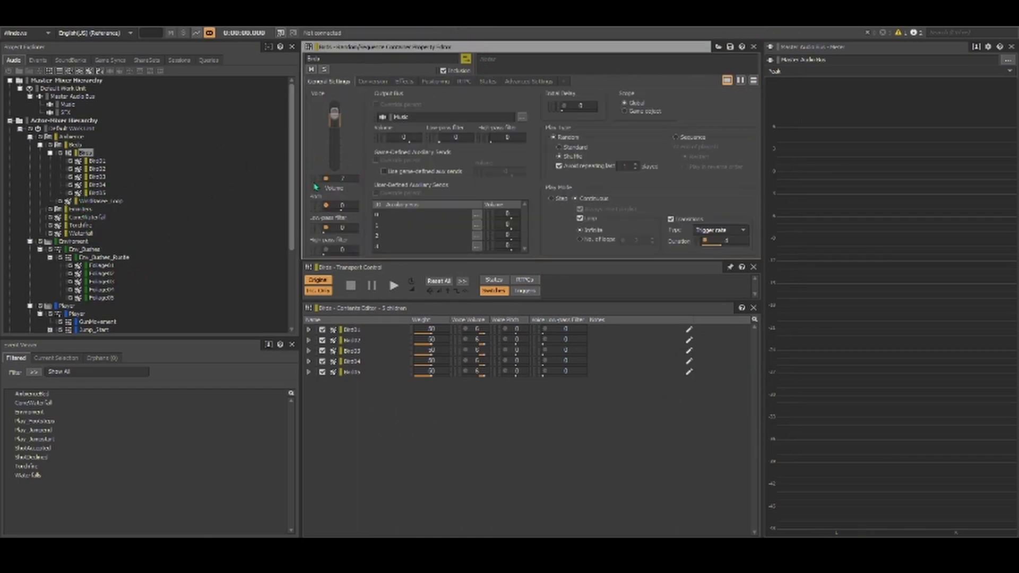
Review the Birds container's RTPC, states and positioning settings, and return to its general settings
left_click(465, 84)
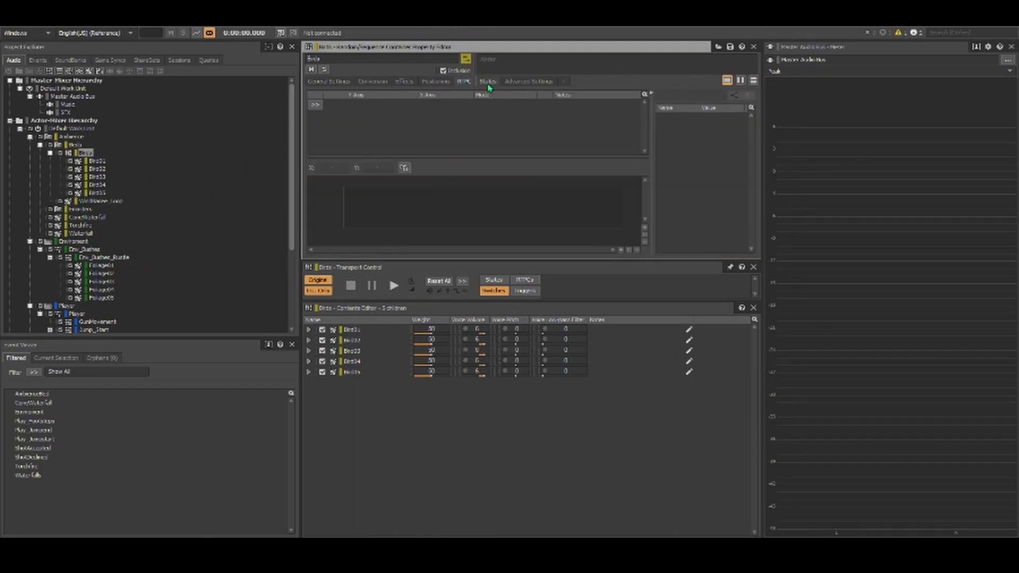
left_click(488, 83)
left_click(448, 84)
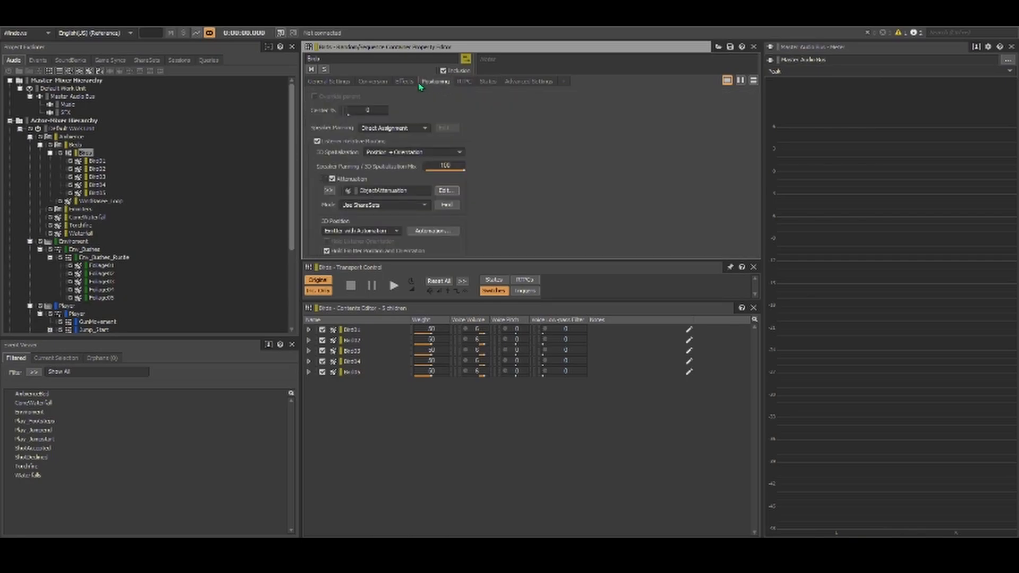
left_click(330, 83)
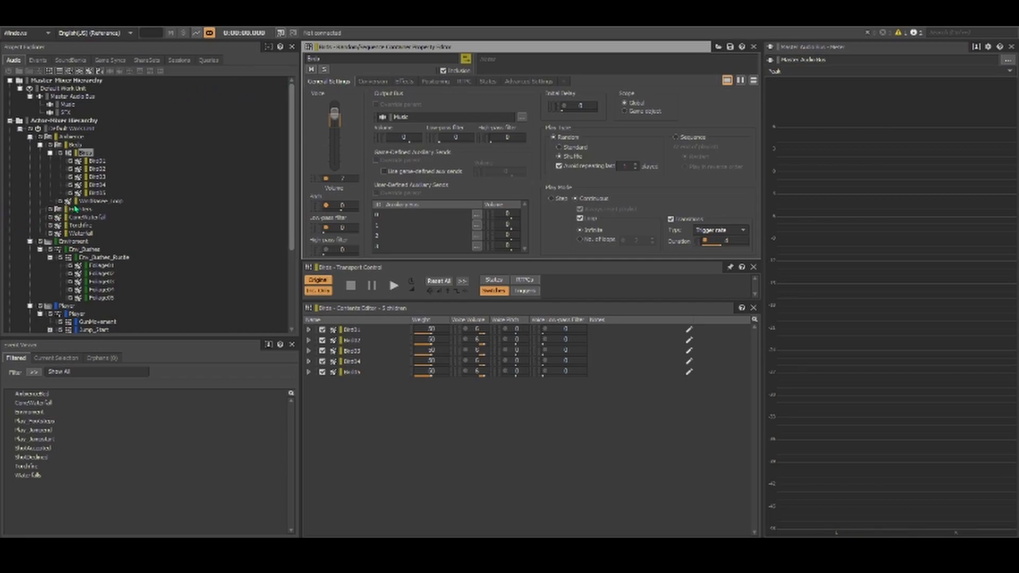
Review the looping wind sound's conversion, effects and general settings, and audition it briefly
left_click(109, 209)
left_click(103, 203)
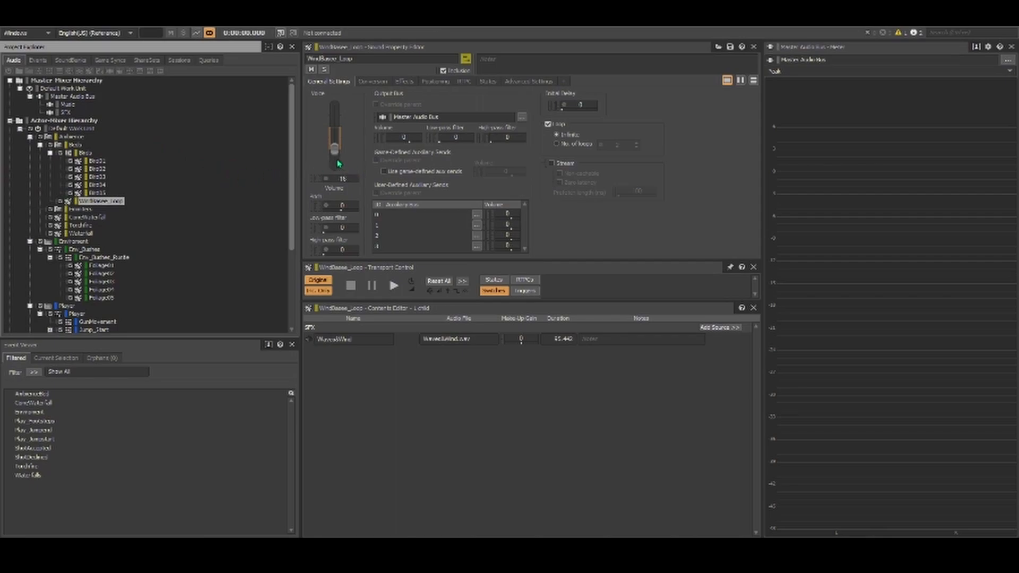
left_click(373, 82)
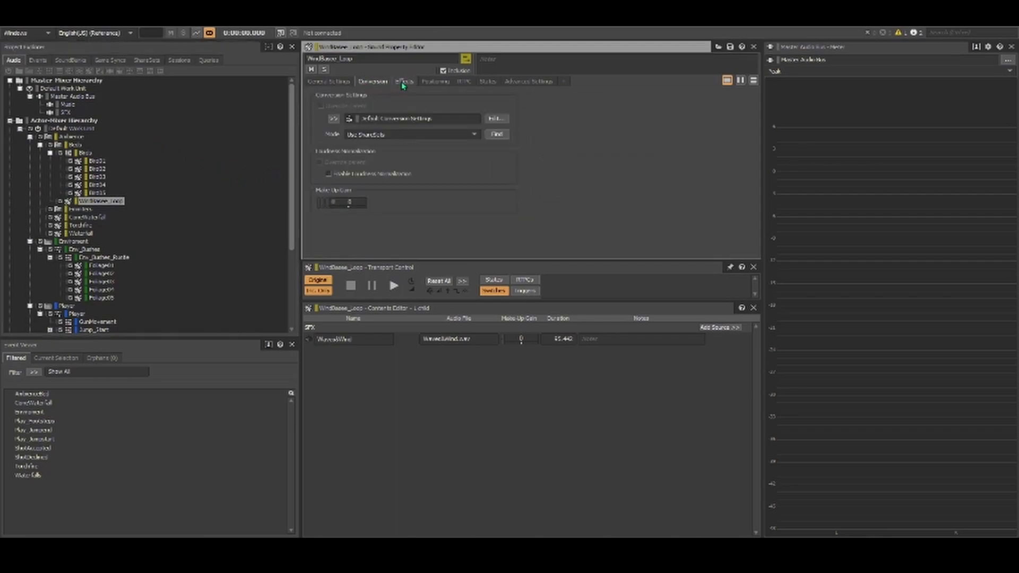
left_click(403, 81)
left_click(330, 82)
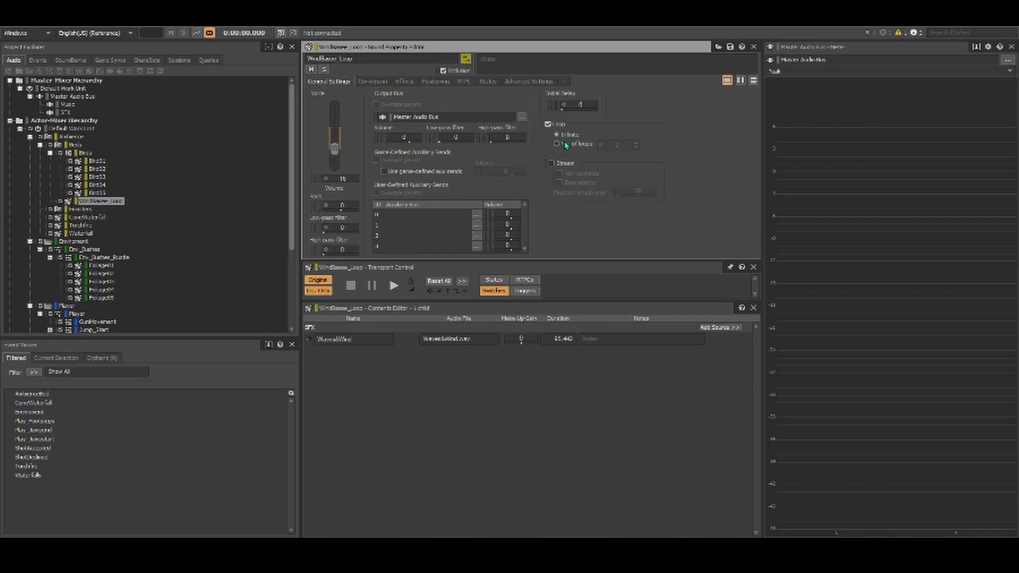
key("space")
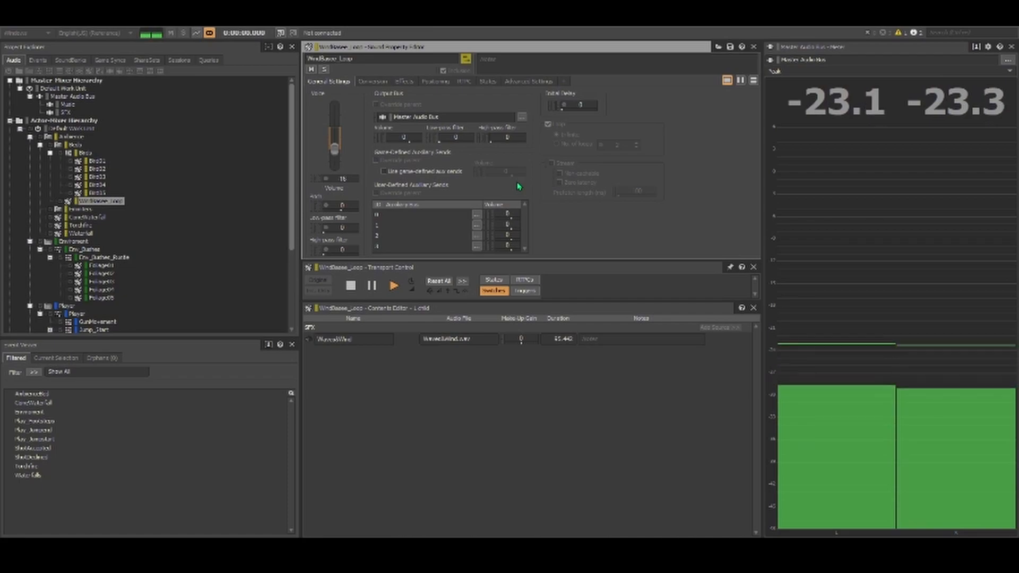
key("space")
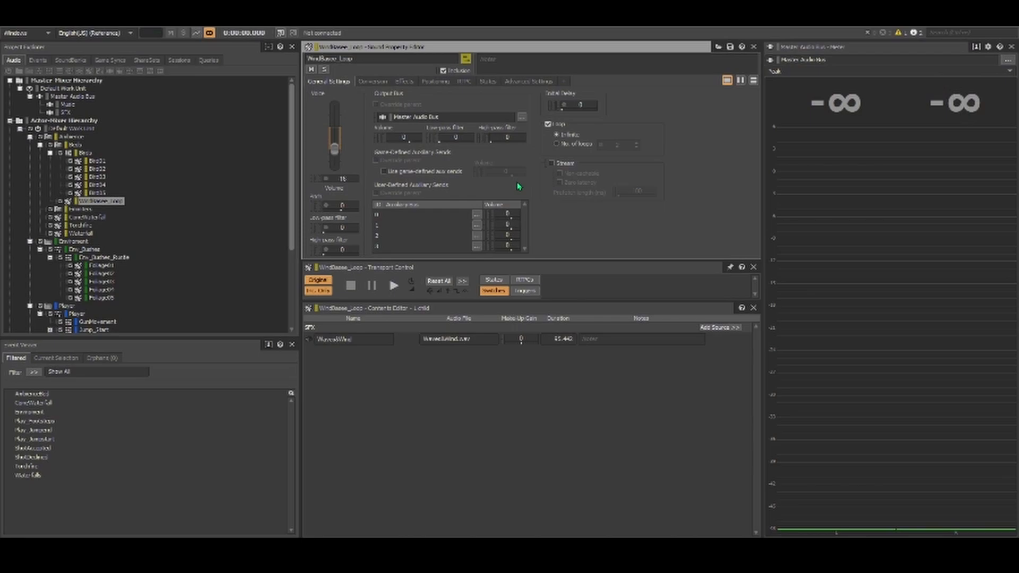
Review the Waterfall sound's general, conversion, effects and positioning settings
left_click(82, 234)
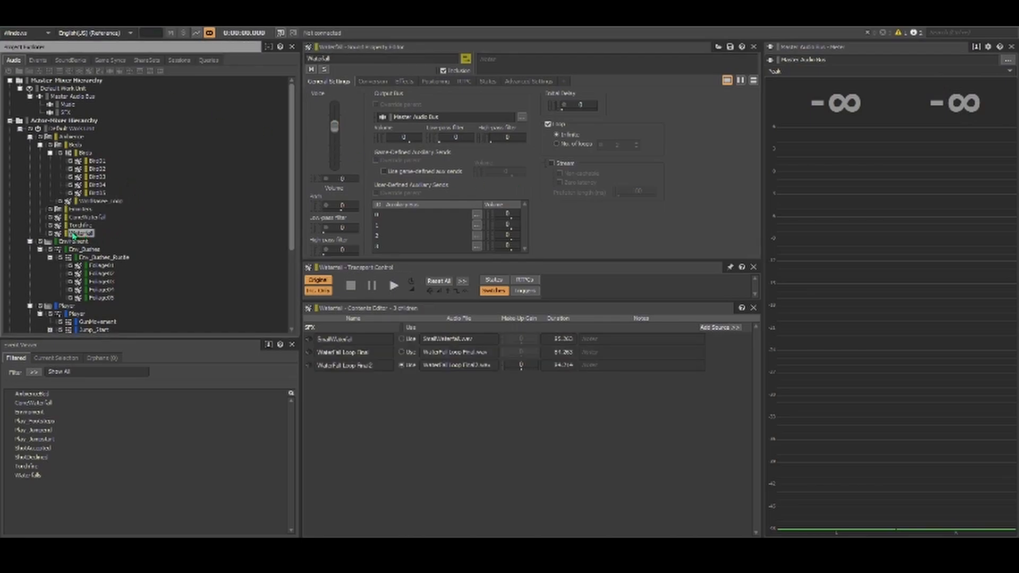
left_click(404, 82)
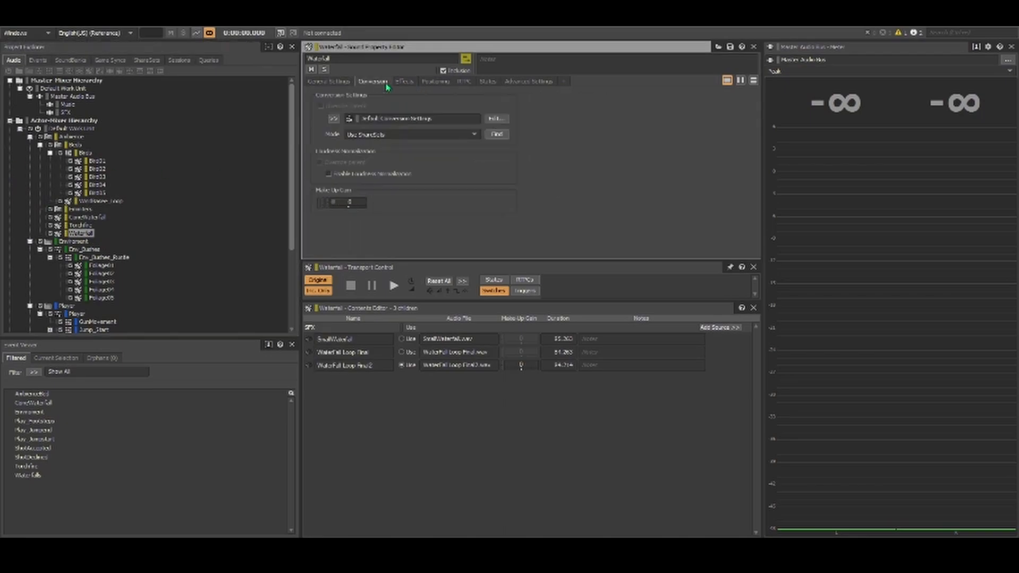
left_click(336, 83)
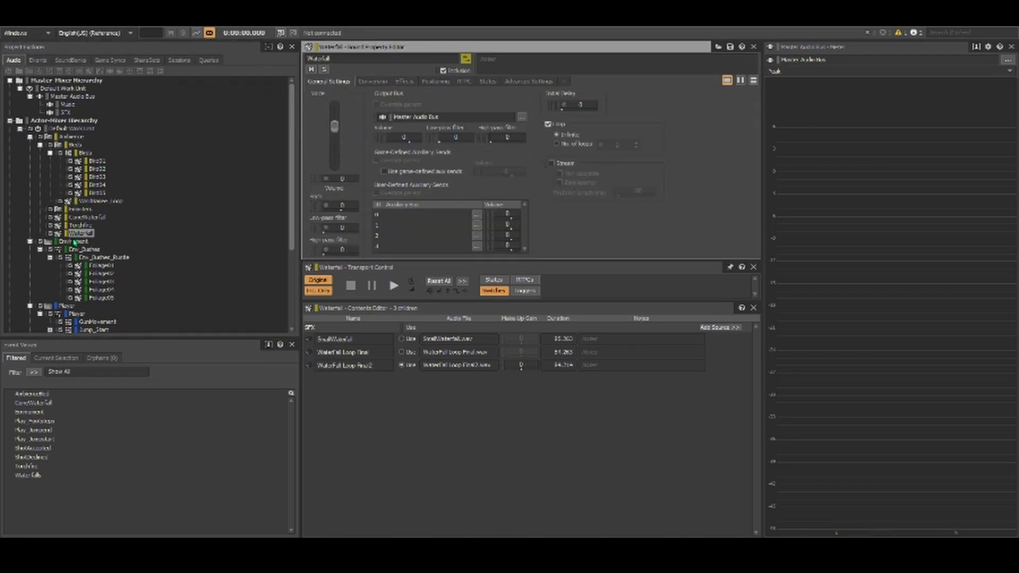
left_click(382, 82)
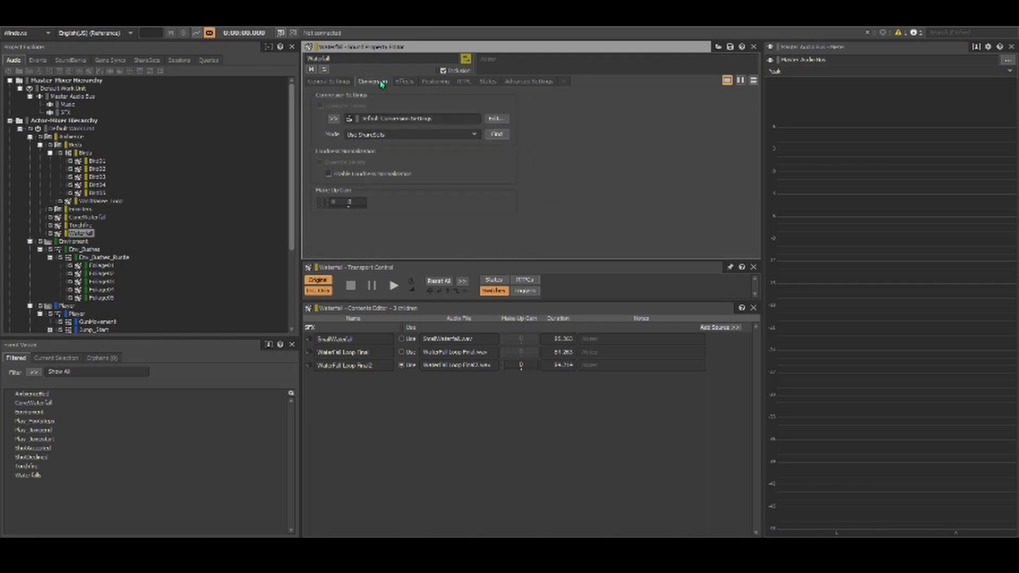
left_click(404, 82)
left_click(382, 82)
left_click(434, 82)
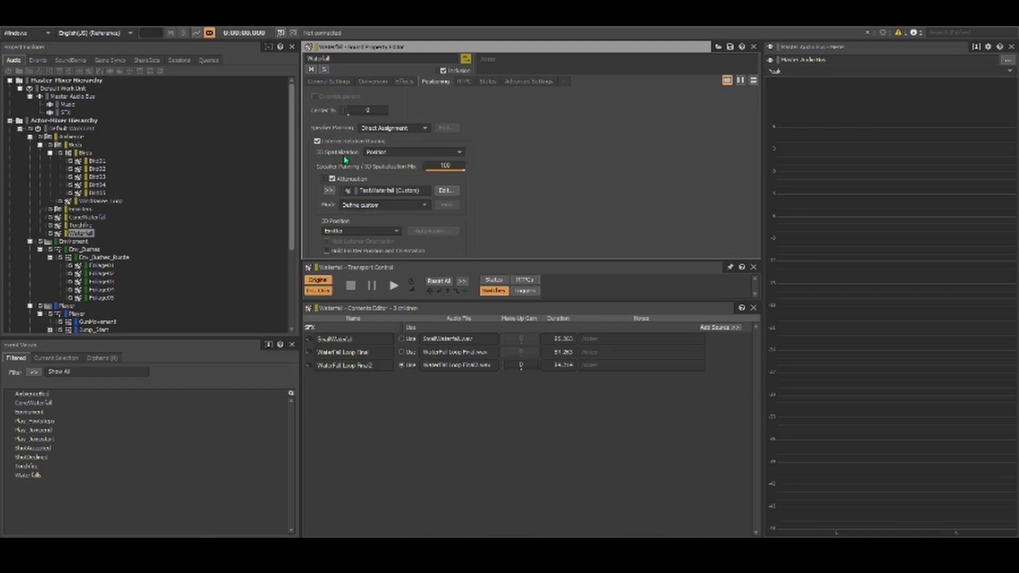
Open the custom attenuation of the ConeWaterfall sound for viewing
left_click(98, 218)
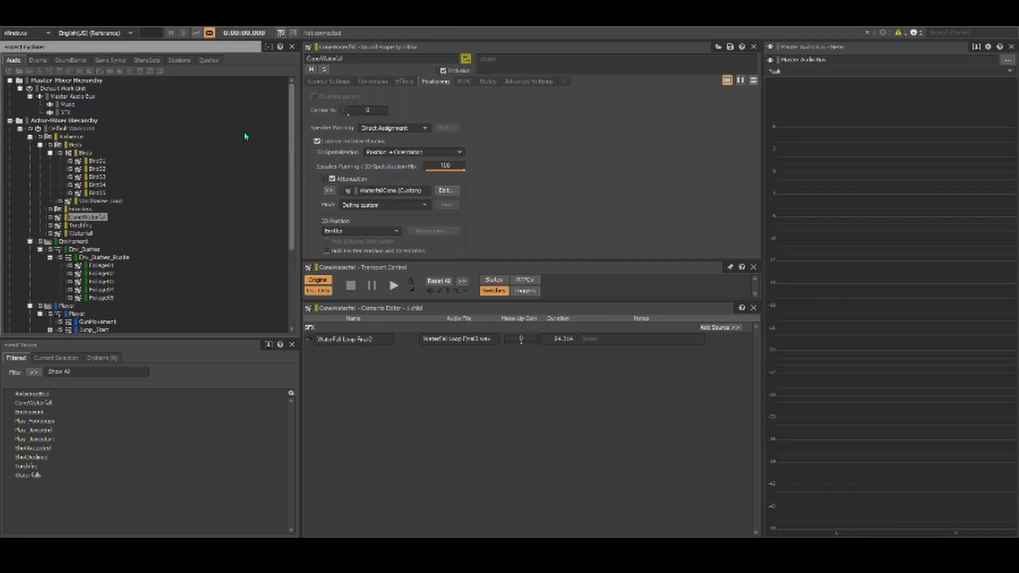
left_click(330, 191)
left_click(388, 252)
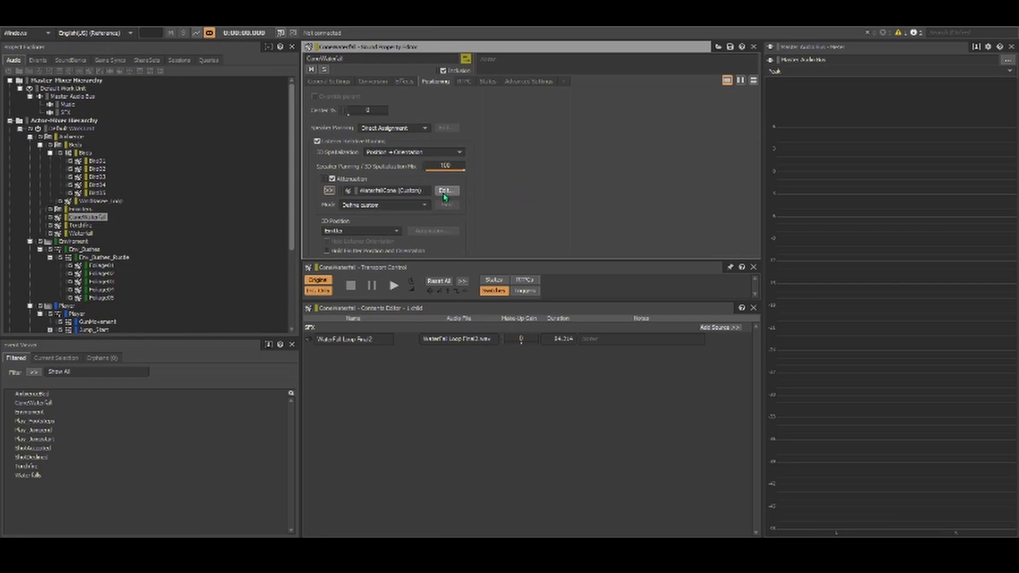
left_click(445, 195)
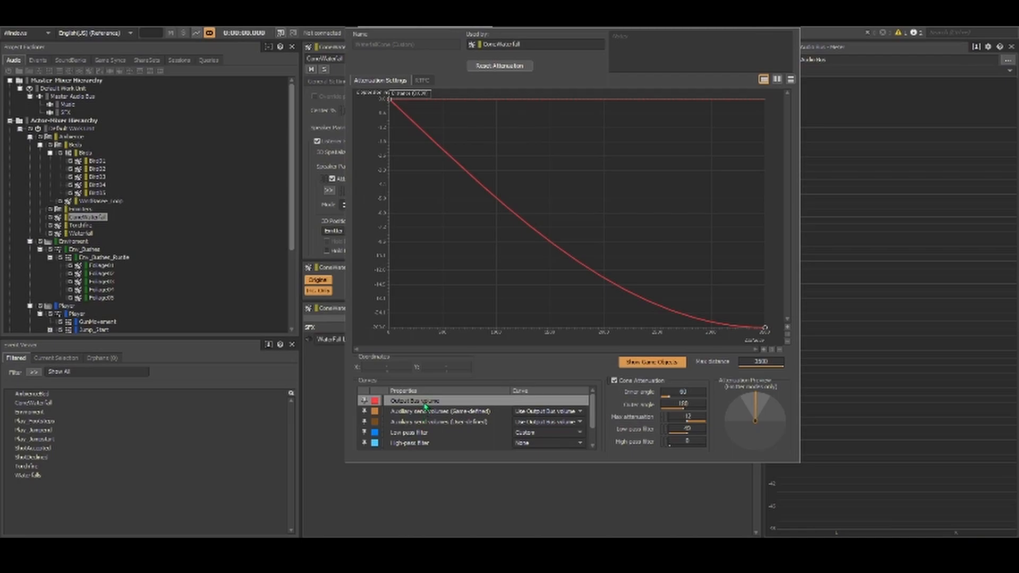
Display the low-pass filter and spread curves together with the output bus volume curve in the attenuation graph
left_click(406, 434, "ctrl")
scroll(434, 419, "down", 2)
left_click(421, 435, "ctrl")
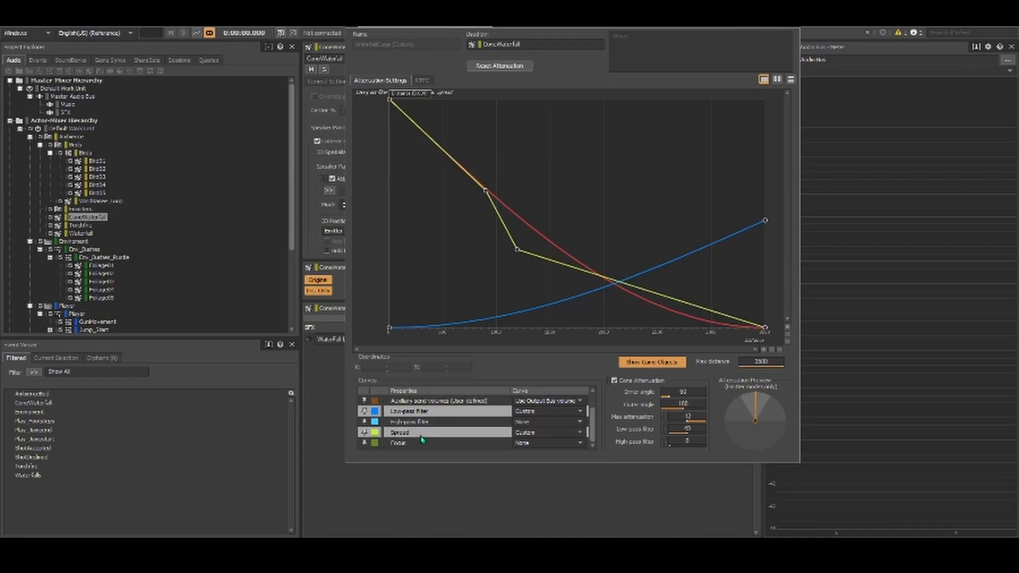
scroll(423, 435, "up", 2)
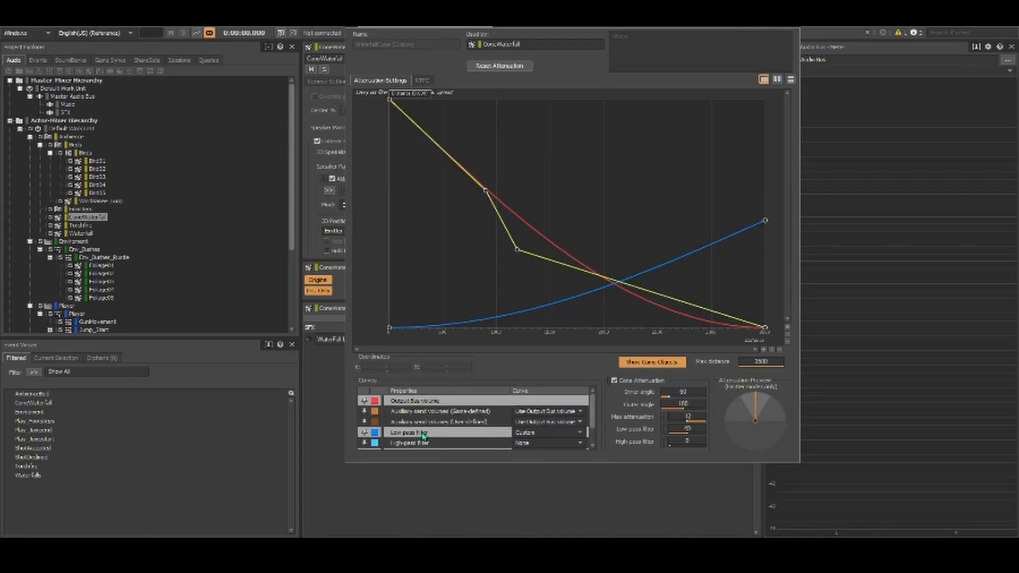
Hide the low-pass filter and spread curves so the graph displays only the output bus volume curve
scroll(424, 436, "down", 2)
scroll(423, 437, "up", 3)
left_click(410, 433, "ctrl")
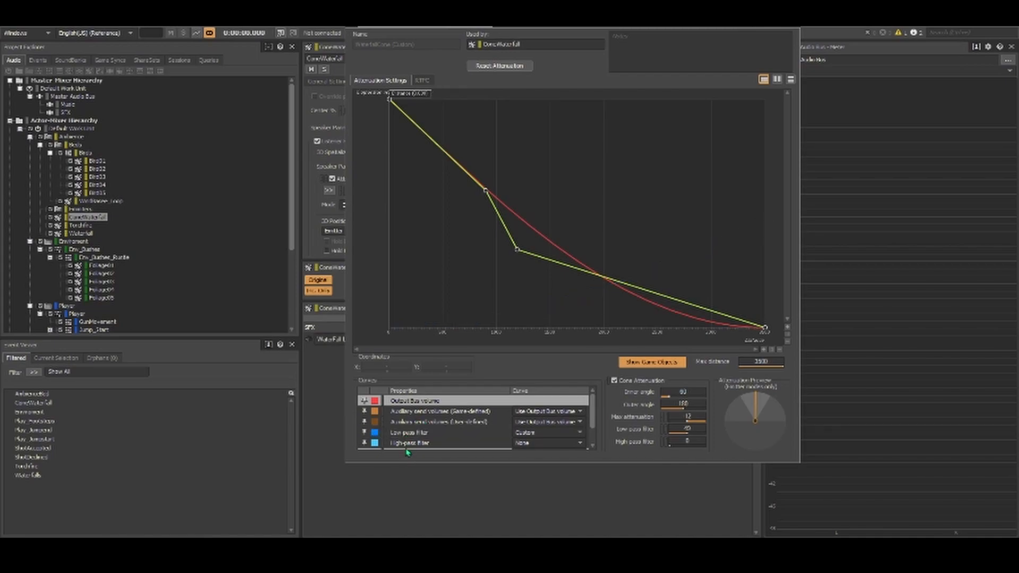
scroll(410, 447, "down", 2)
left_click(418, 435, "ctrl")
scroll(420, 432, "up", 2)
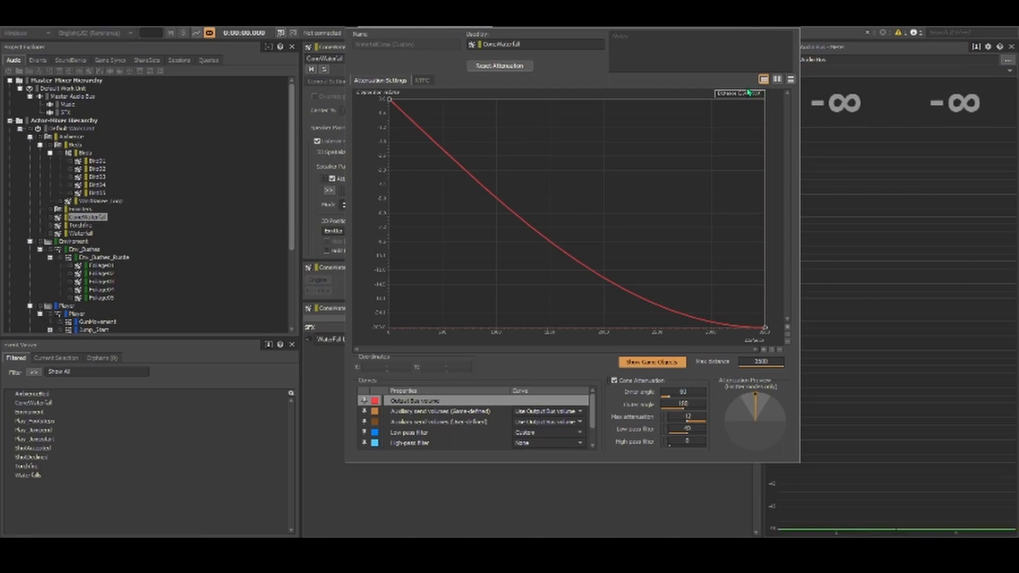
Reposition the attenuation editor and widen it to enlarge the ConeWaterfall distance graph
left_click_drag(523, 28, 466, 30)
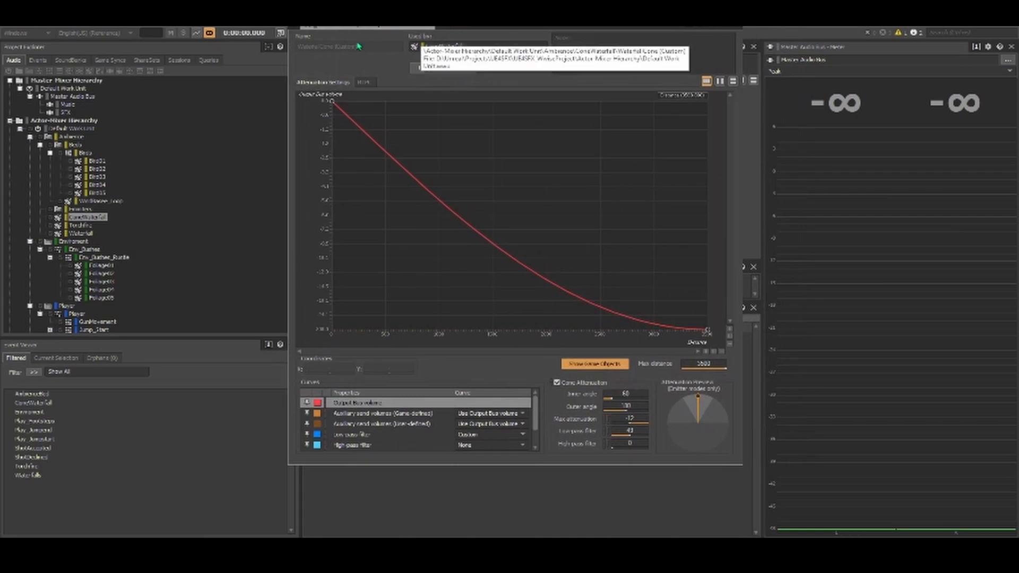
left_click(290, 60)
left_click_drag(291, 62, 5, 27)
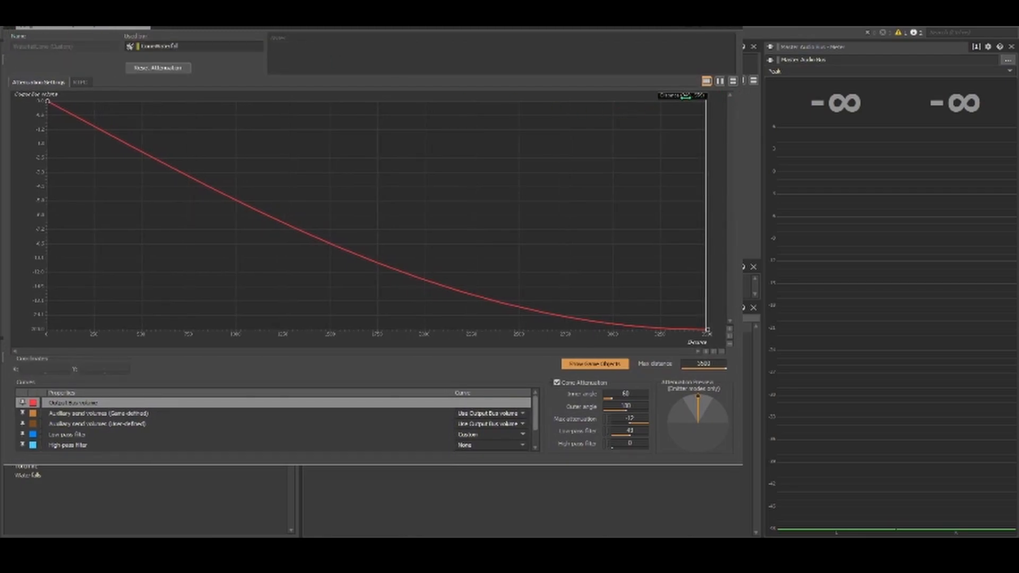
Audition the ConeWaterfall volume falloff by moving the distance cursor from the maximum in to about 2750
mouse_move(681, 96)
left_mouse_down()
mouse_move(587, 100)
mouse_move(630, 95)
left_mouse_up()
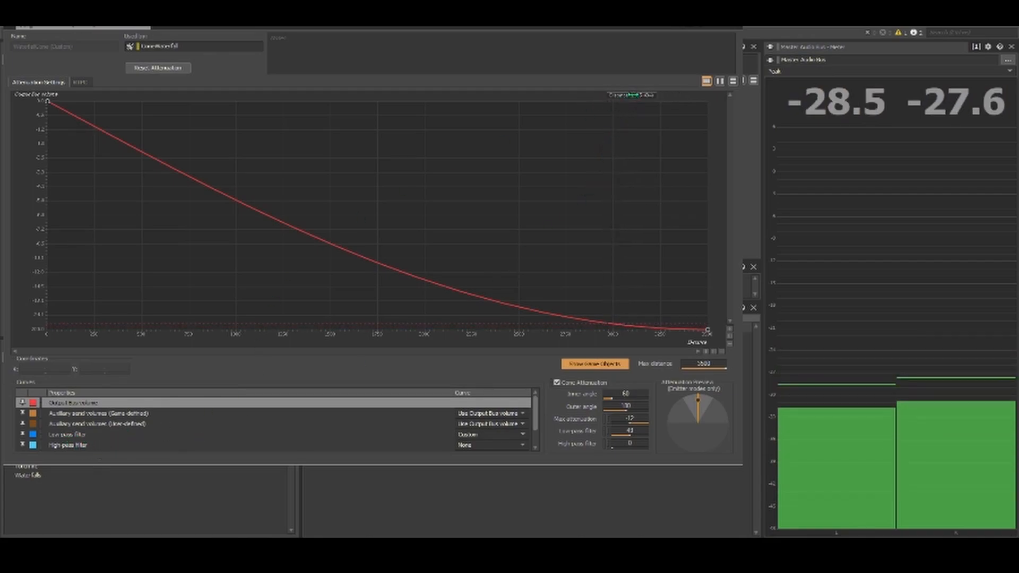
mouse_move(632, 95)
left_mouse_down()
mouse_move(238, 95)
mouse_move(598, 120)
left_mouse_up()
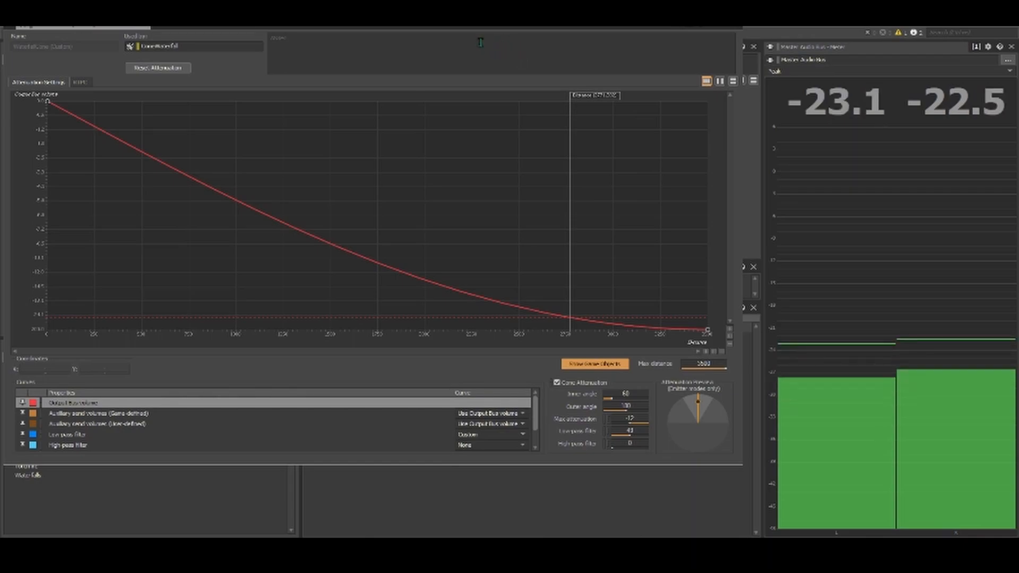
mouse_move(604, 96)
left_mouse_down()
mouse_move(623, 96)
mouse_move(598, 97)
left_mouse_up()
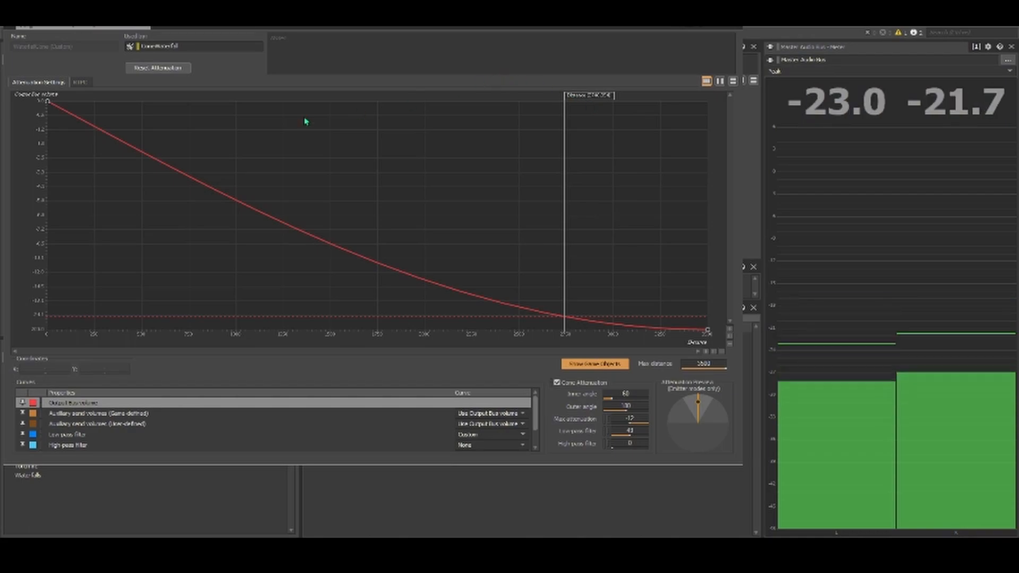
Display the low-pass filter curve with the output bus volume curve and raise its maximum-distance point to about 50
left_click(98, 438, "ctrl")
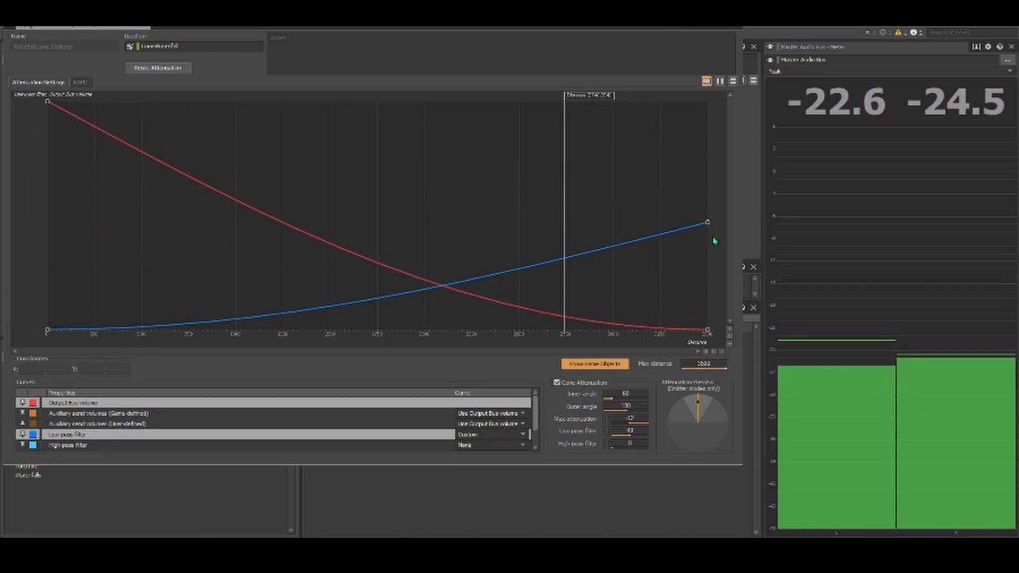
left_click_drag(710, 224, 712, 217)
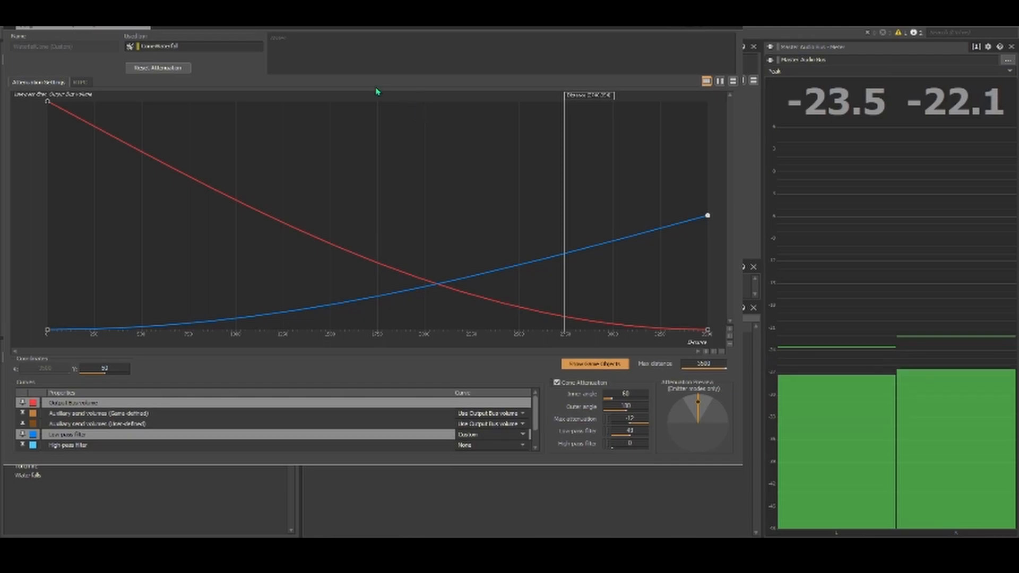
left_click_drag(708, 217, 711, 215)
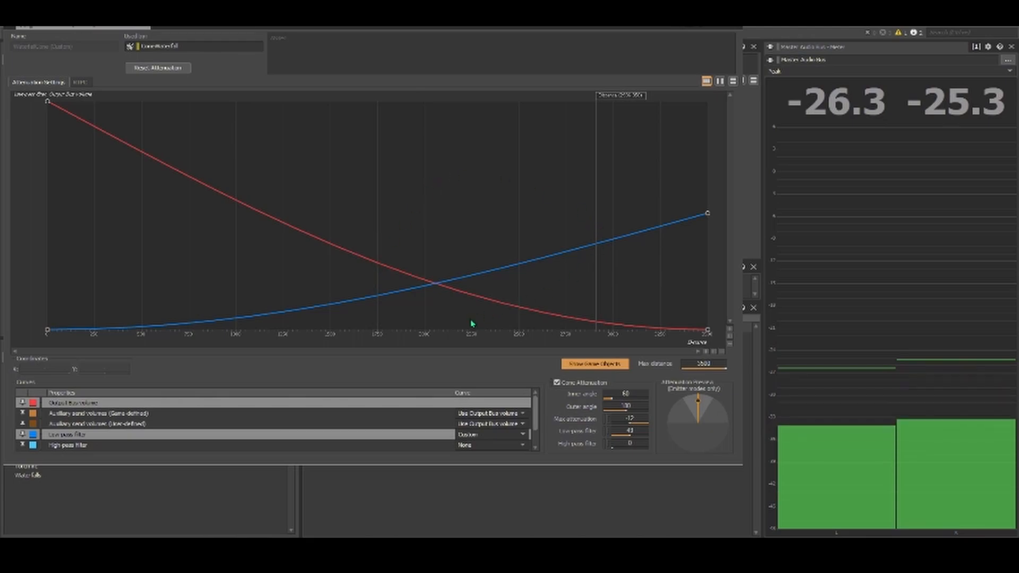
Add the spread curve to the graph and audition the waterfall from about 2700 out to the 3500 maximum distance
scroll(294, 435, "down", 1)
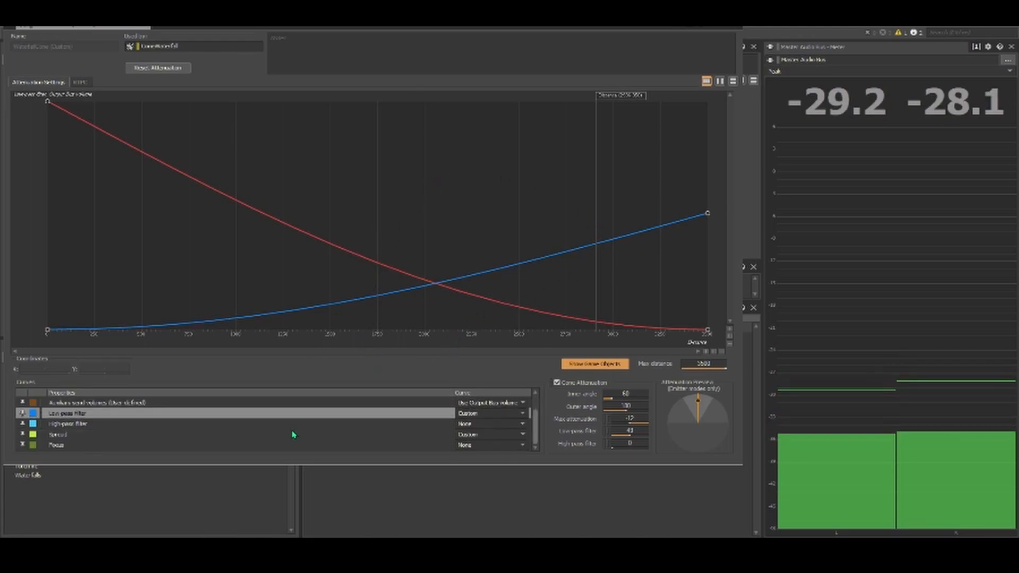
left_click(71, 437, "ctrl")
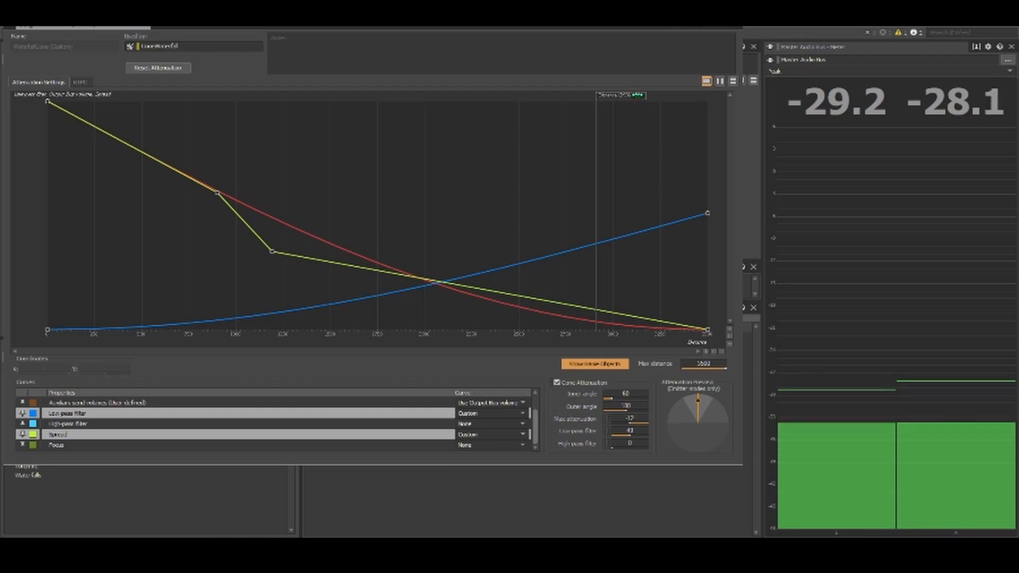
left_click(621, 95)
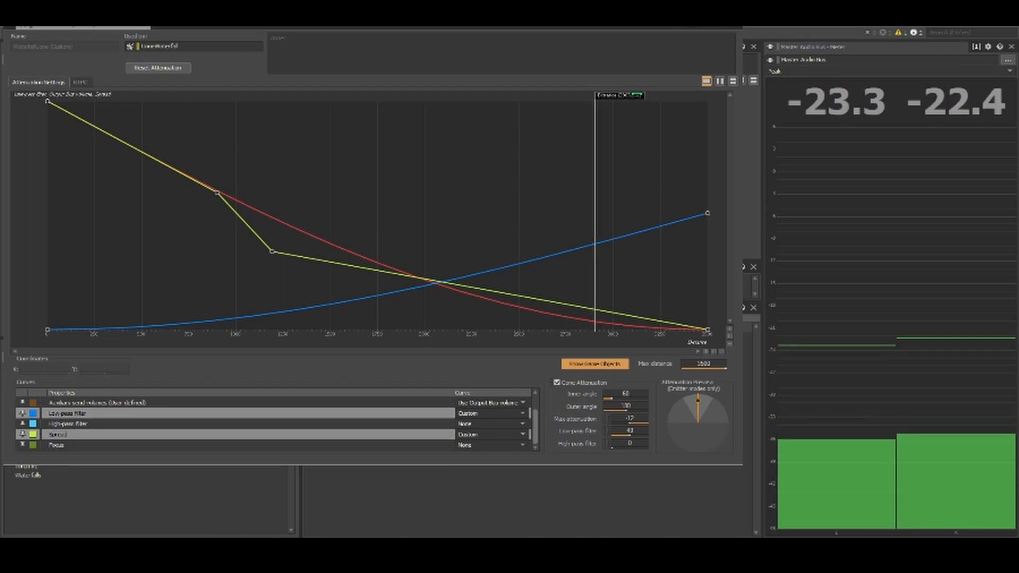
left_click_drag(636, 97, 604, 167)
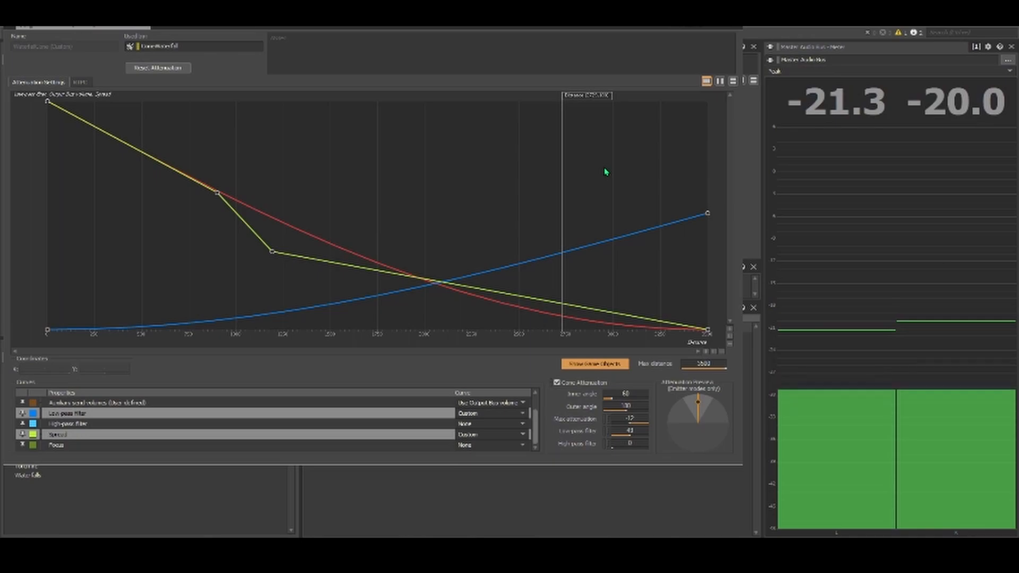
mouse_move(591, 95)
left_mouse_down()
mouse_move(674, 98)
mouse_move(480, 109)
mouse_move(524, 100)
mouse_move(649, 118)
mouse_move(730, 96)
left_mouse_up()
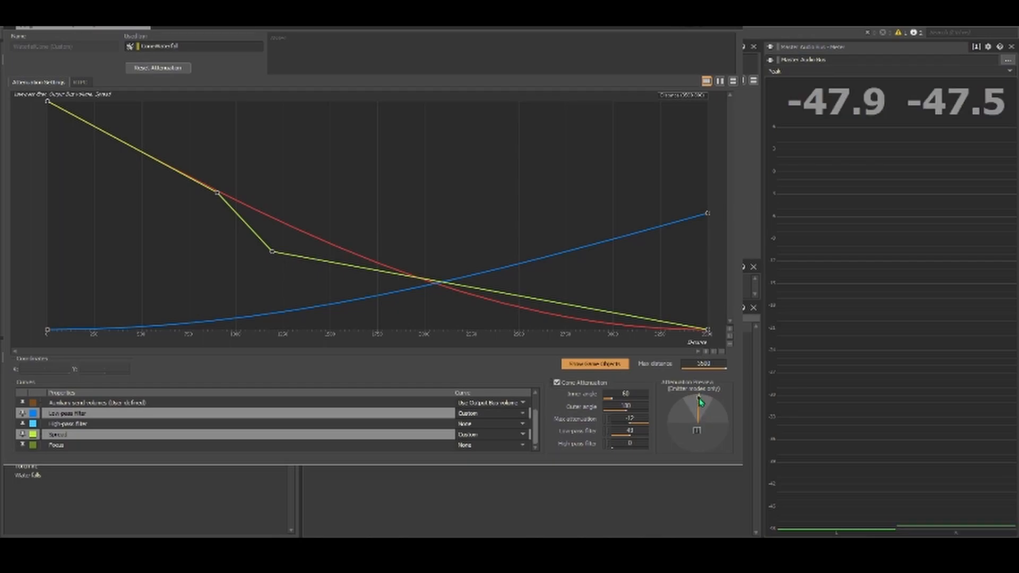
Play the waterfall and swing the attenuation preview's emitter angle from the cone's centre out to the side
key("space")
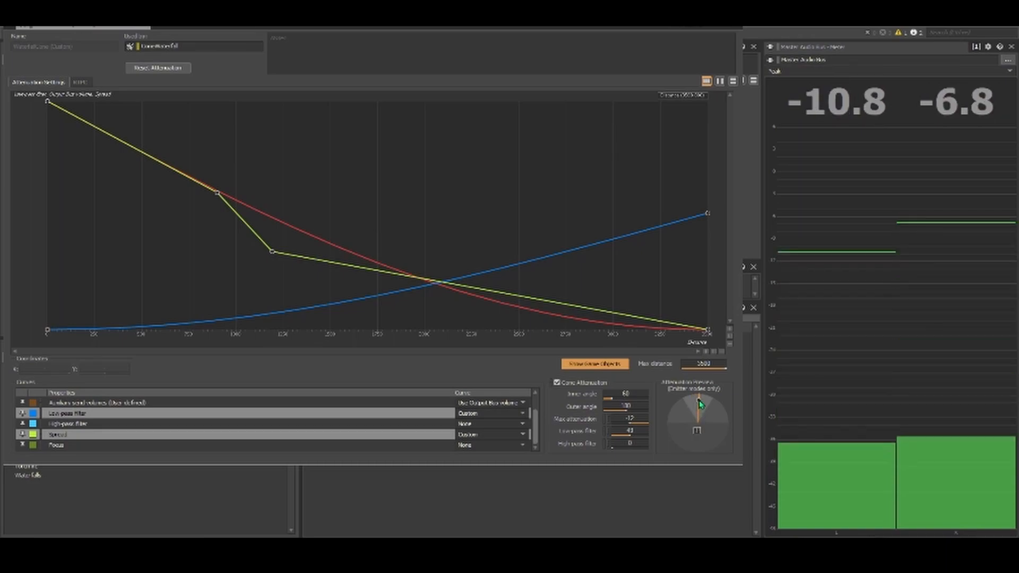
mouse_move(699, 404)
left_mouse_down()
mouse_move(699, 393)
mouse_move(698, 402)
left_mouse_up()
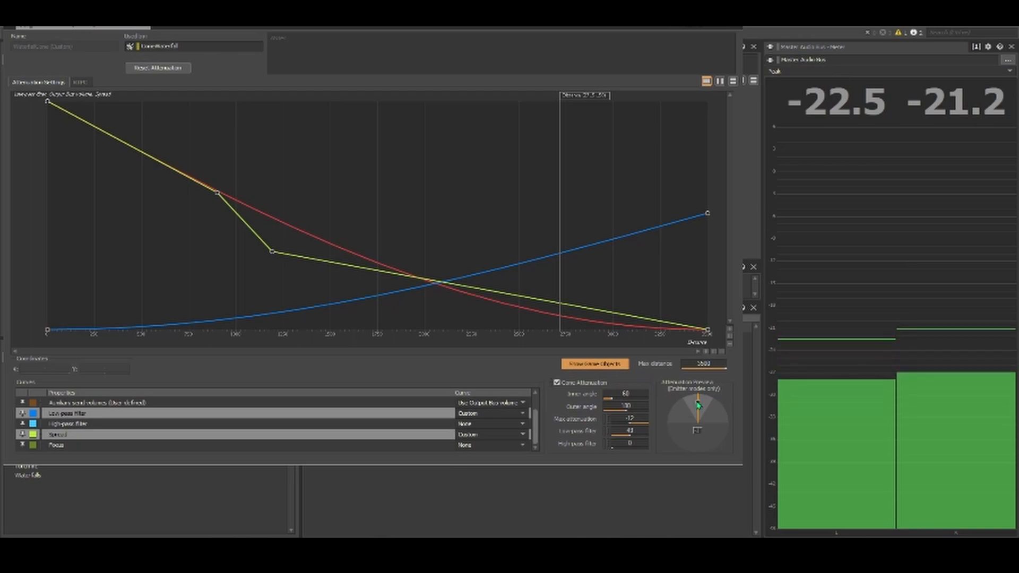
left_click_drag(699, 406, 713, 418)
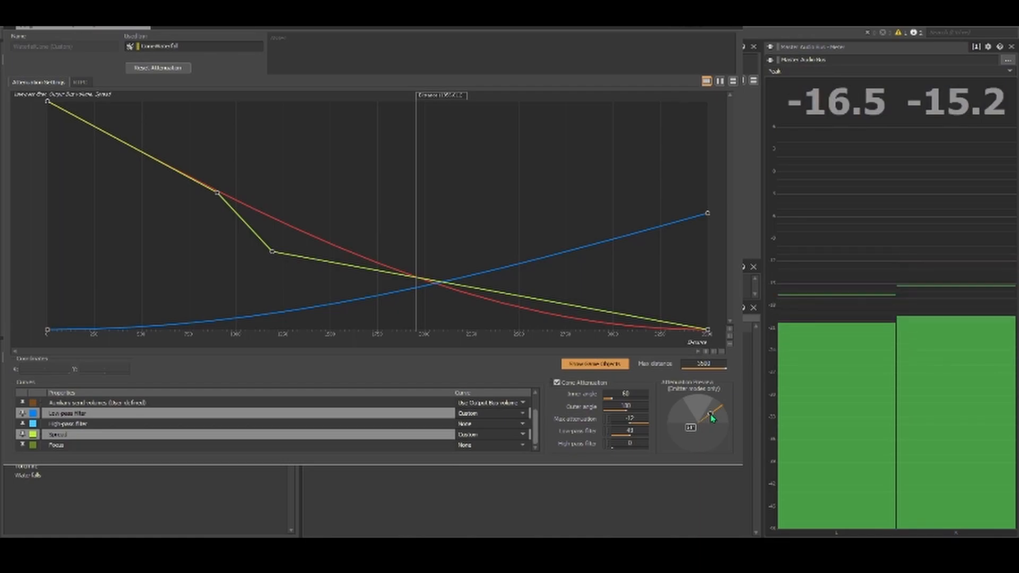
left_click_drag(713, 418, 727, 405)
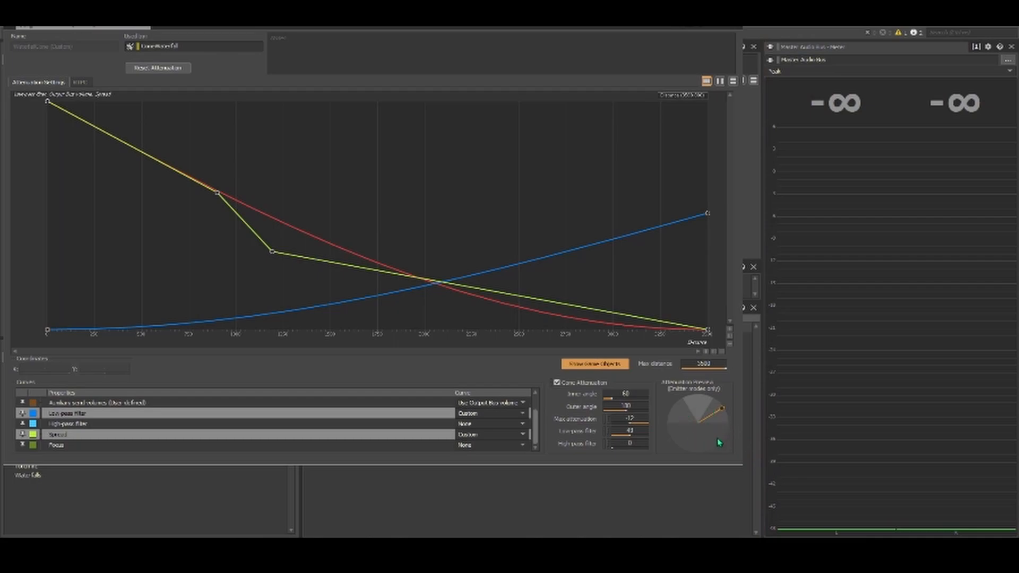
Audition the waterfall with the preview emitter angle behind the cone, then return it to the cone's centre
mouse_move(720, 411)
left_click_drag(722, 413, 700, 452)
left_click_drag(700, 453, 698, 439)
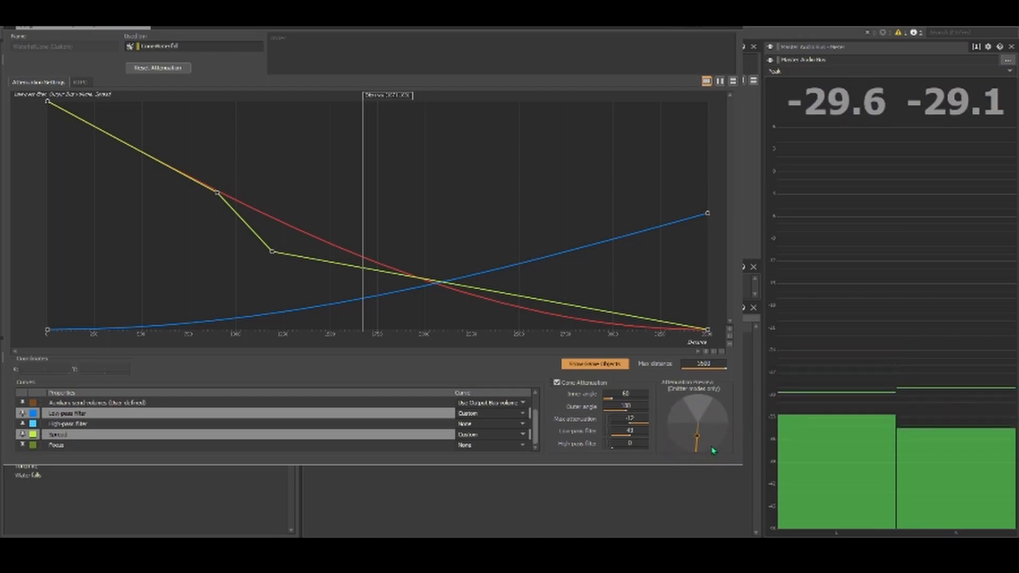
mouse_move(697, 436)
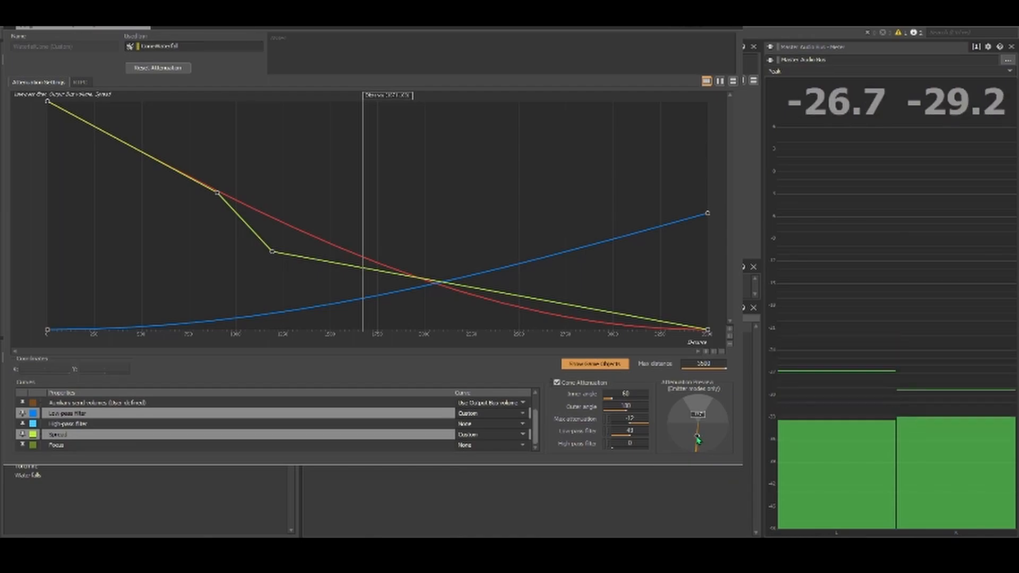
left_click_drag(697, 439, 702, 412)
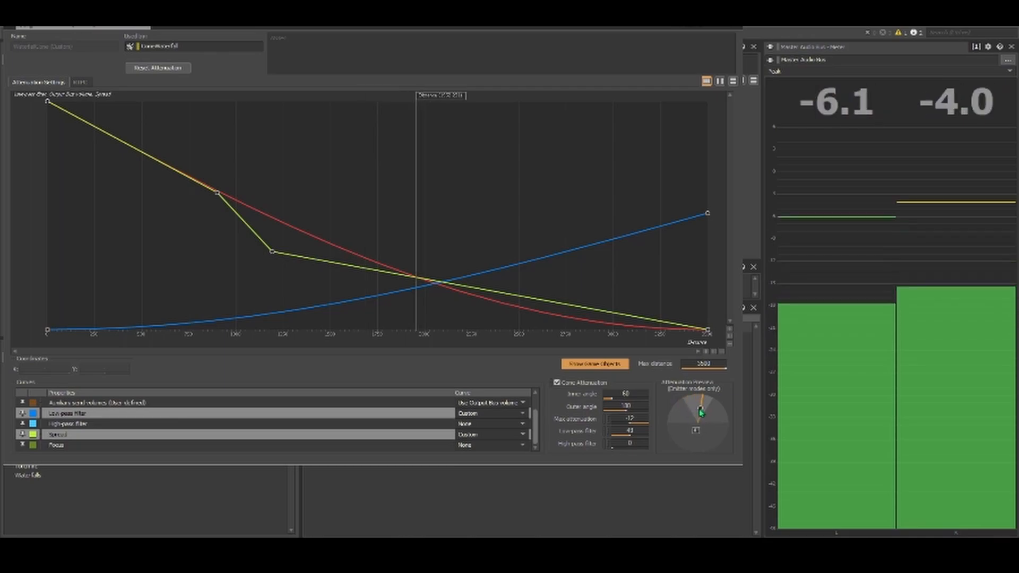
left_click_drag(702, 412, 700, 407)
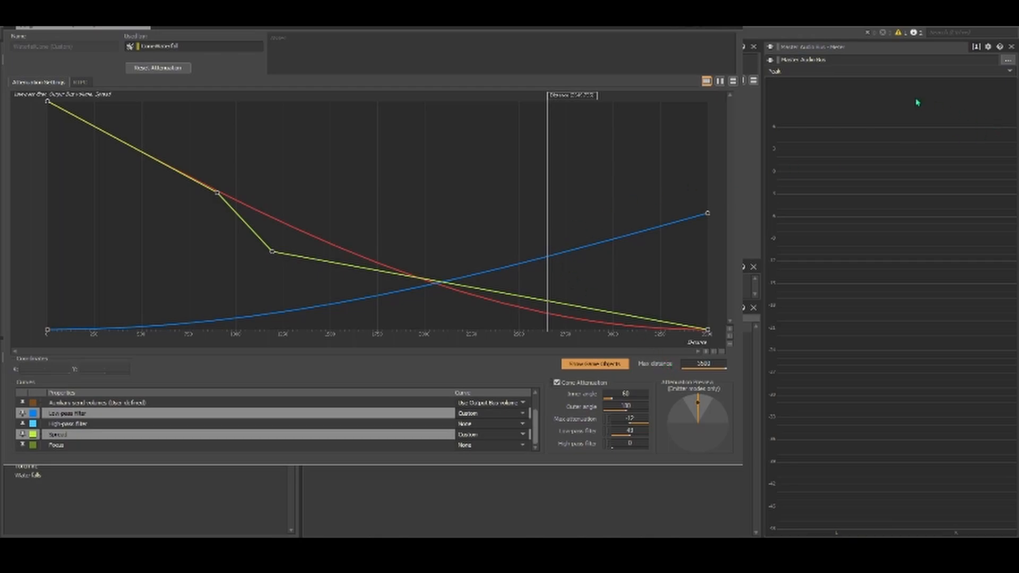
Lower the attenuation editor window, set the preview distance to the 3500 maximum, and close the editor
left_click_drag(444, 27, 444, 66)
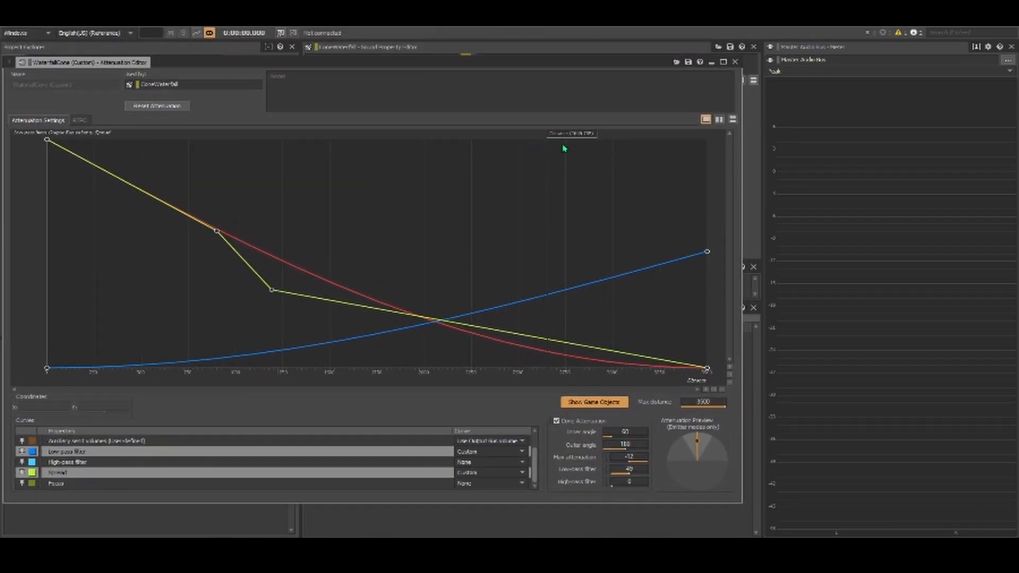
mouse_move(573, 134)
left_mouse_down()
mouse_move(704, 137)
mouse_move(722, 154)
left_mouse_up()
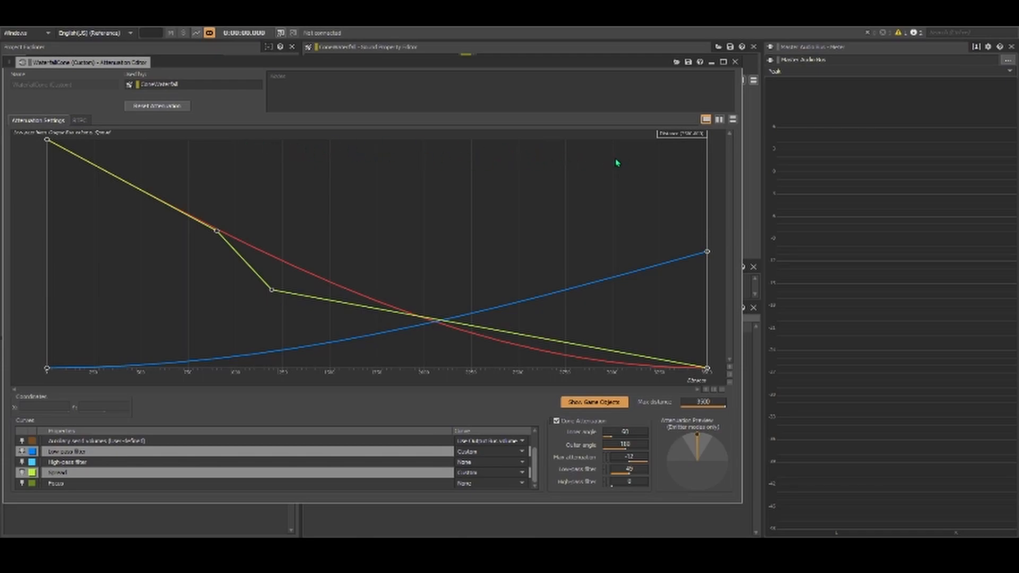
left_click(736, 61)
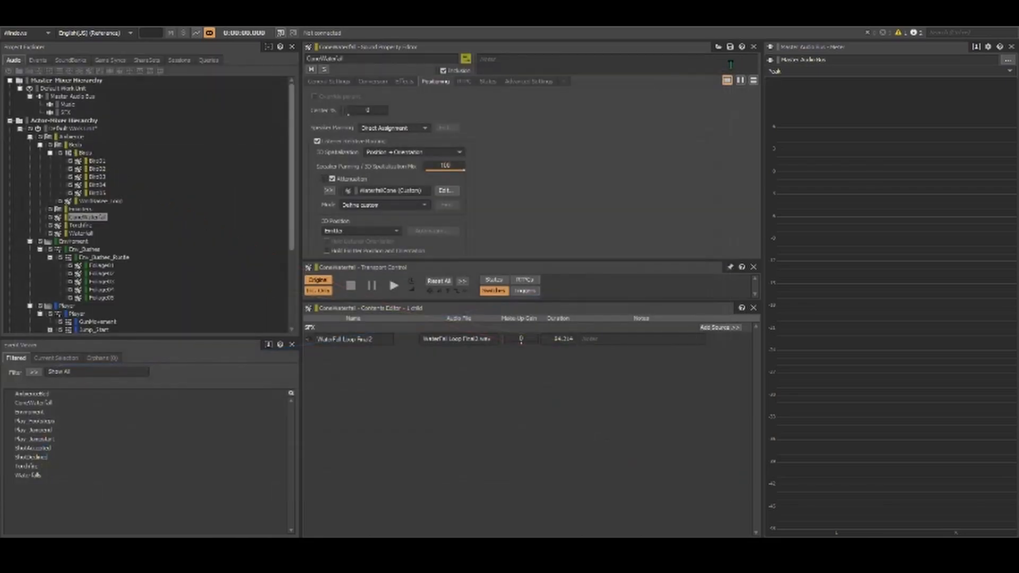
Review the Torchfire sound's custom attenuation and its general settings
left_click(82, 226)
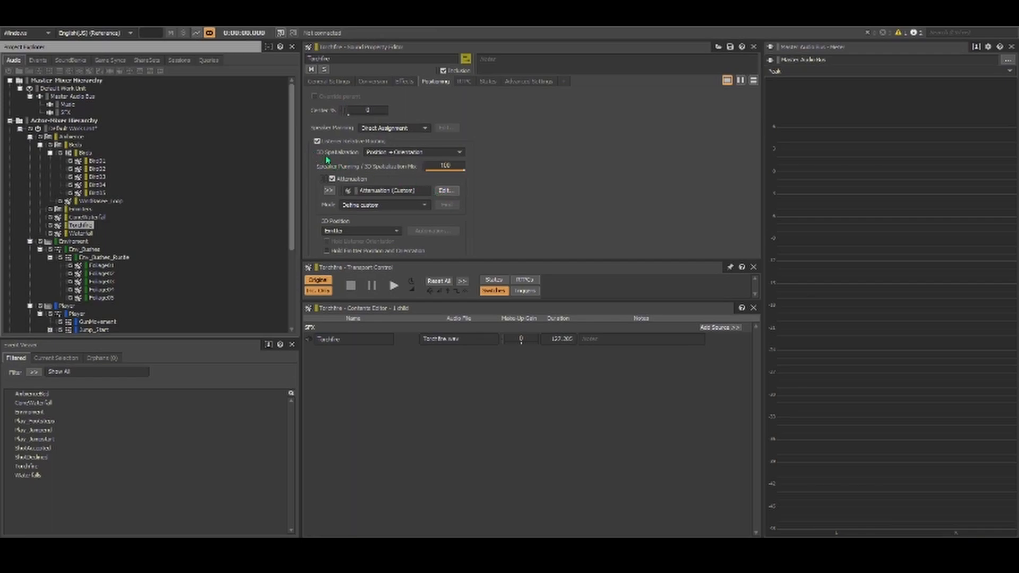
left_click(447, 191)
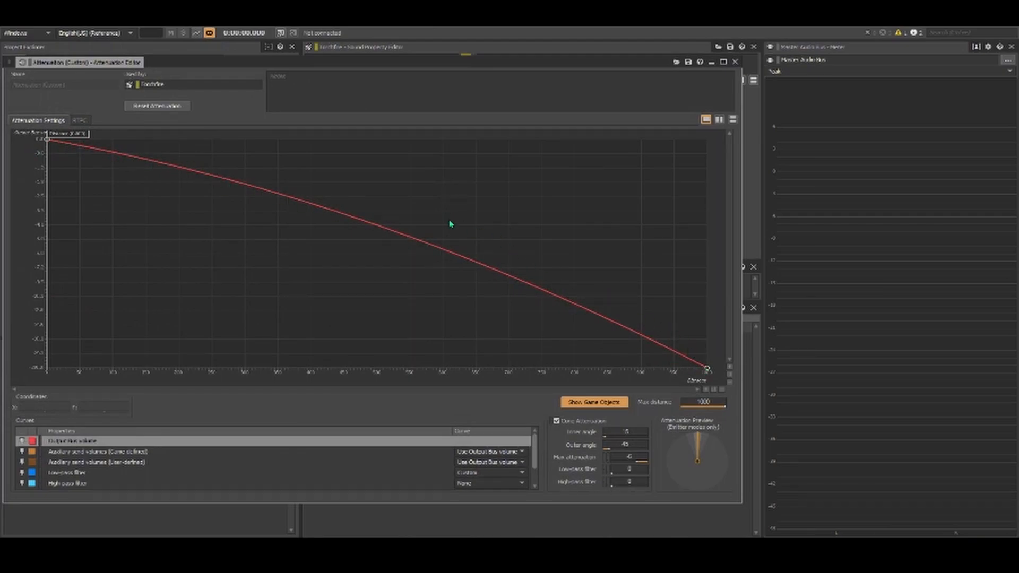
left_click(733, 62)
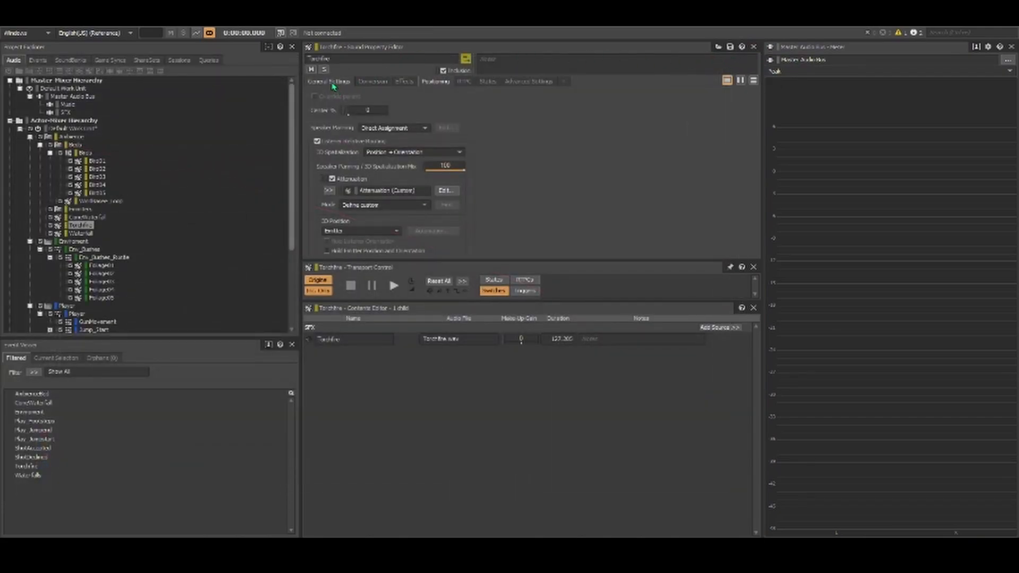
left_click(330, 81)
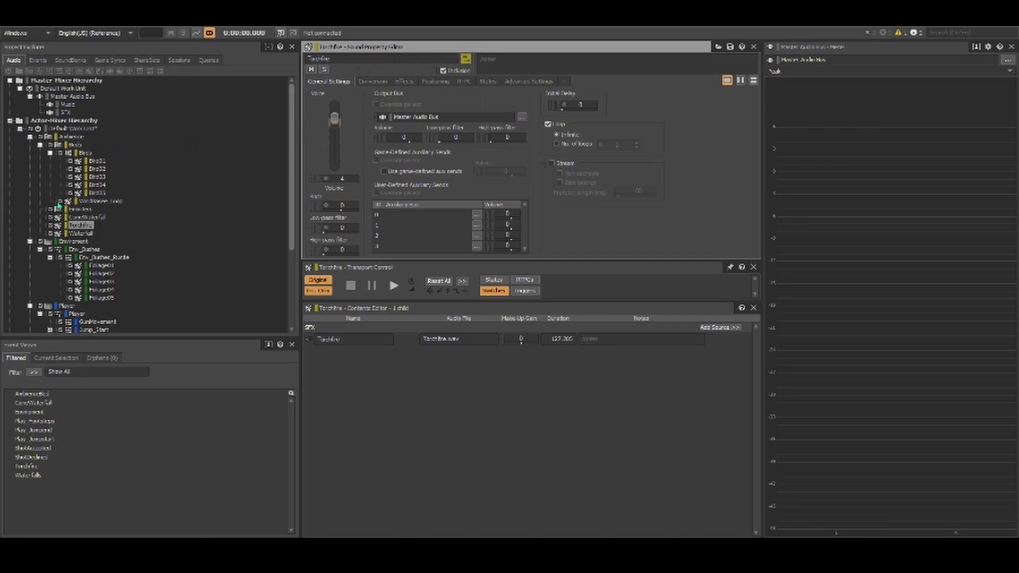
Inspect the Enviroment folder, the Env_Bushes actor-mixer, and the Env_Bushes_Rustle random container with its foliage sounds
left_click(79, 245)
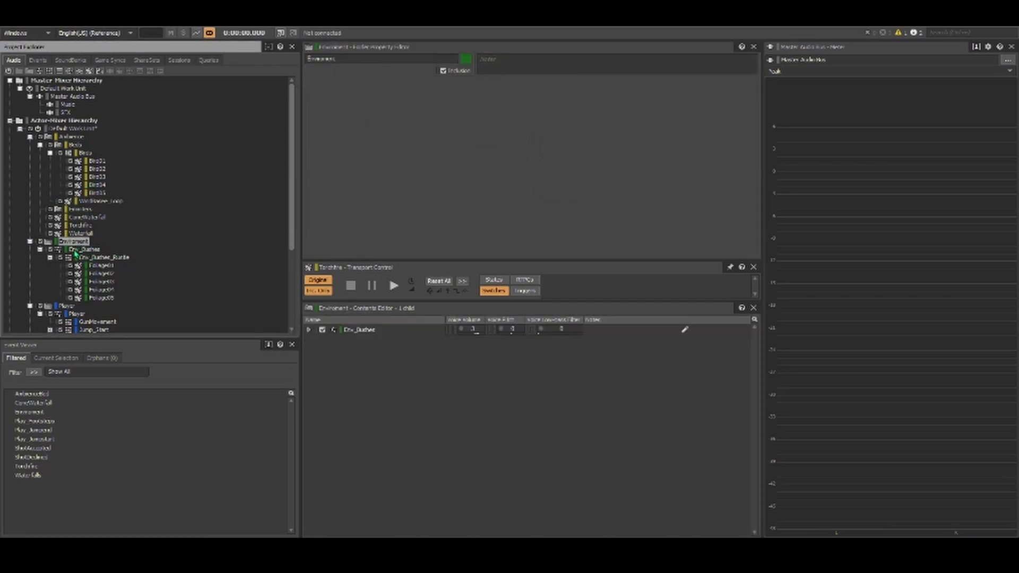
left_click(91, 250)
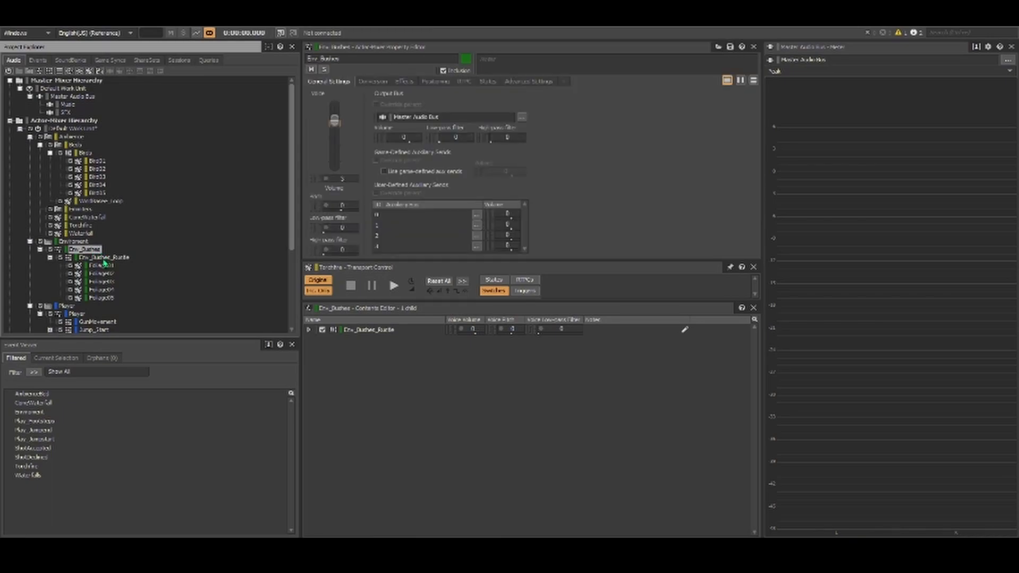
left_click(104, 259)
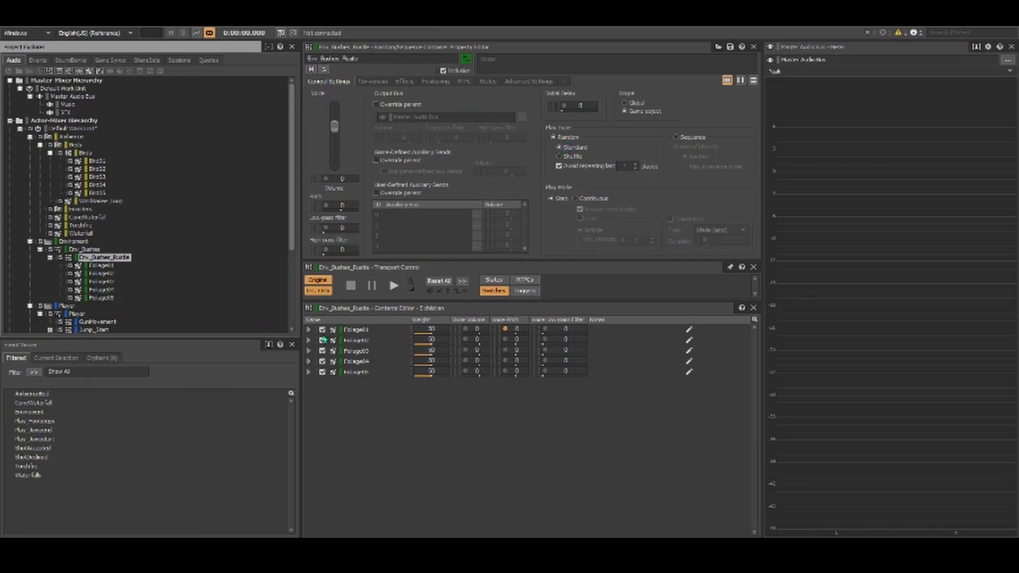
key("space")
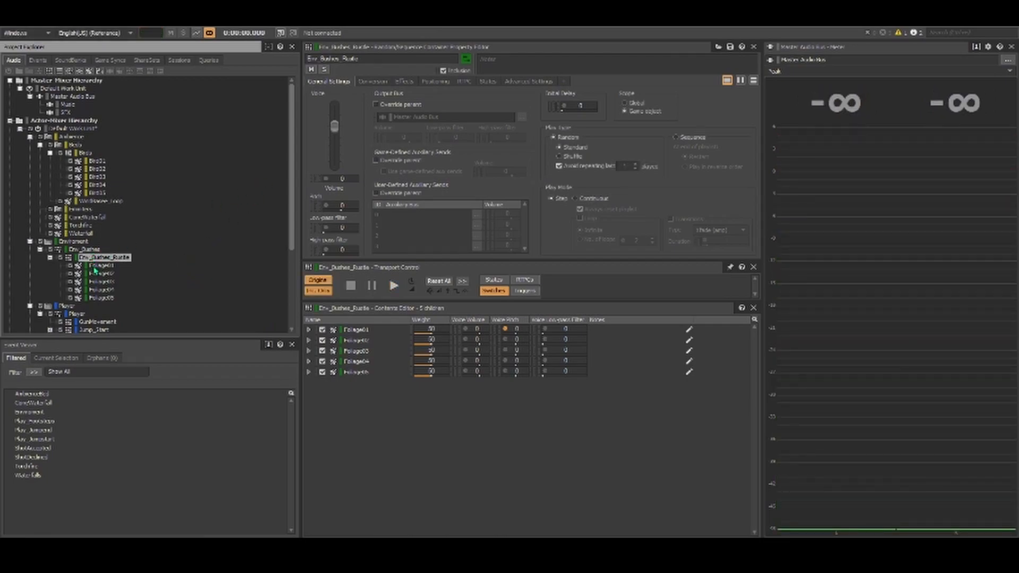
left_click(94, 267)
left_click(96, 259)
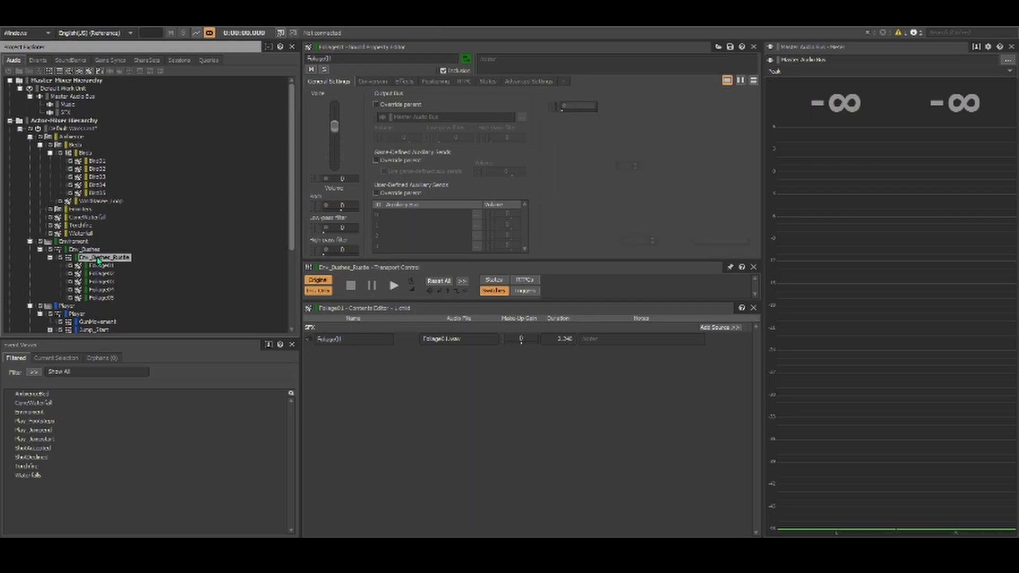
left_click(85, 249)
left_click(97, 258)
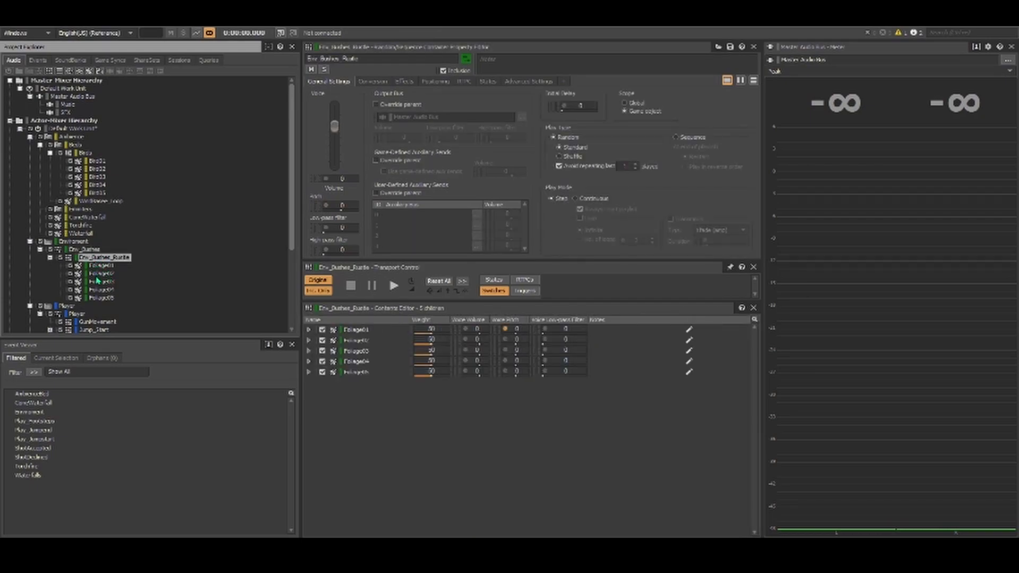
Audition individual foliage sounds in the Env_Bushes_Rustle container, including Foliage03, Foliage04 and Foliage02
left_click(97, 281)
key("space")
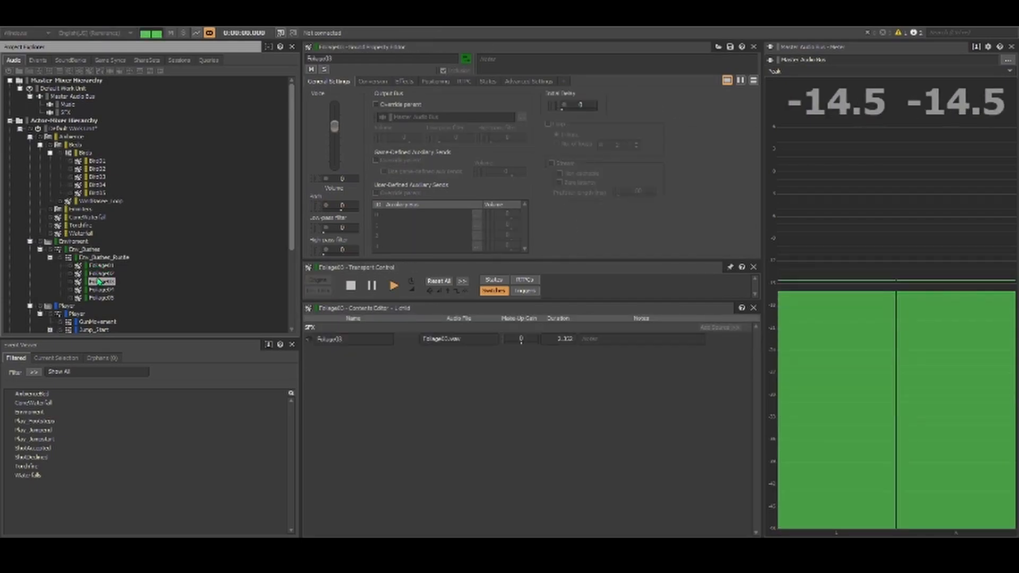
left_click(105, 290)
key("space")
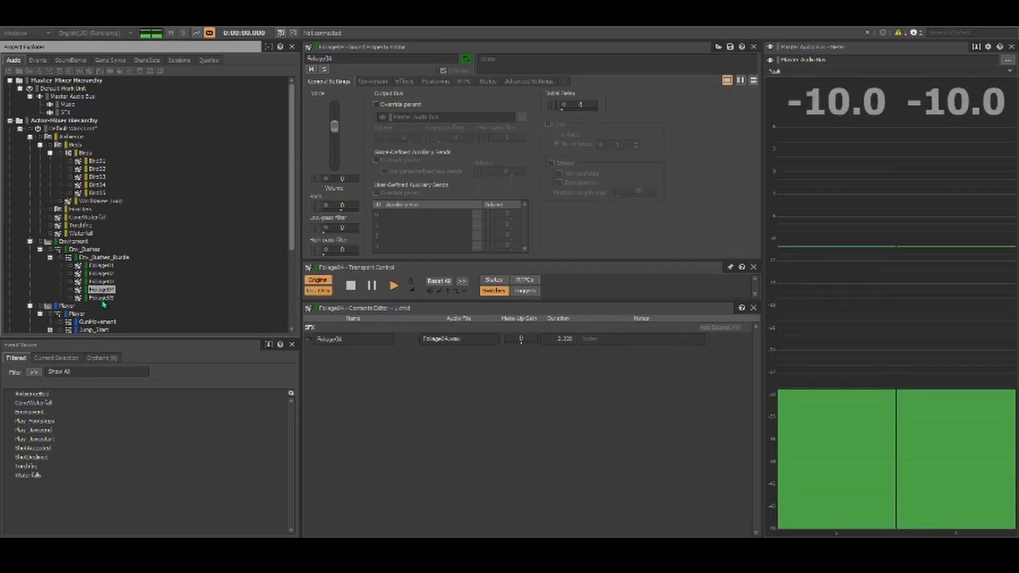
left_click(107, 274)
key("space")
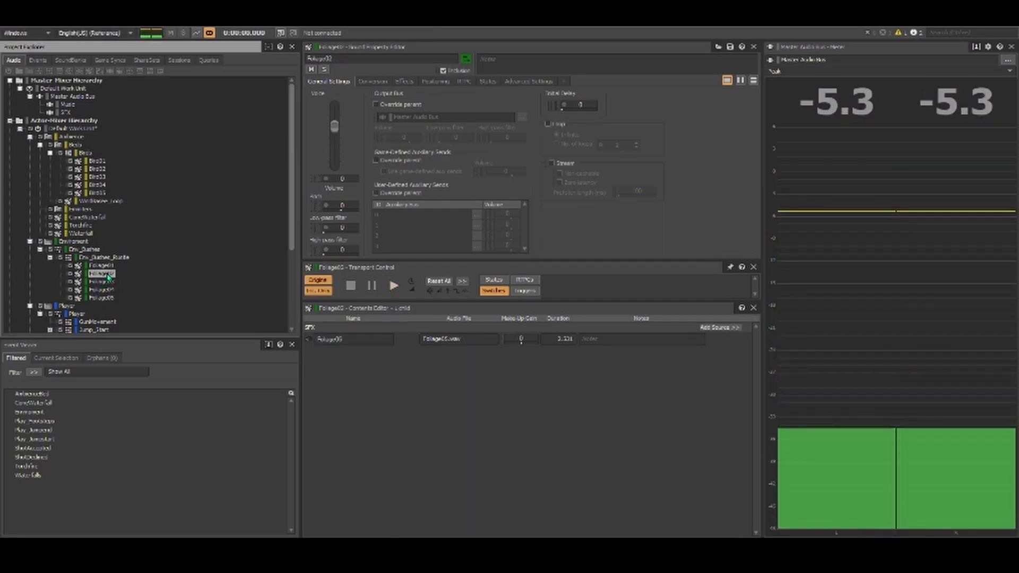
Audition the Foliage02 and Foliage01 sounds and lower Foliage01's voice volume
key("space")
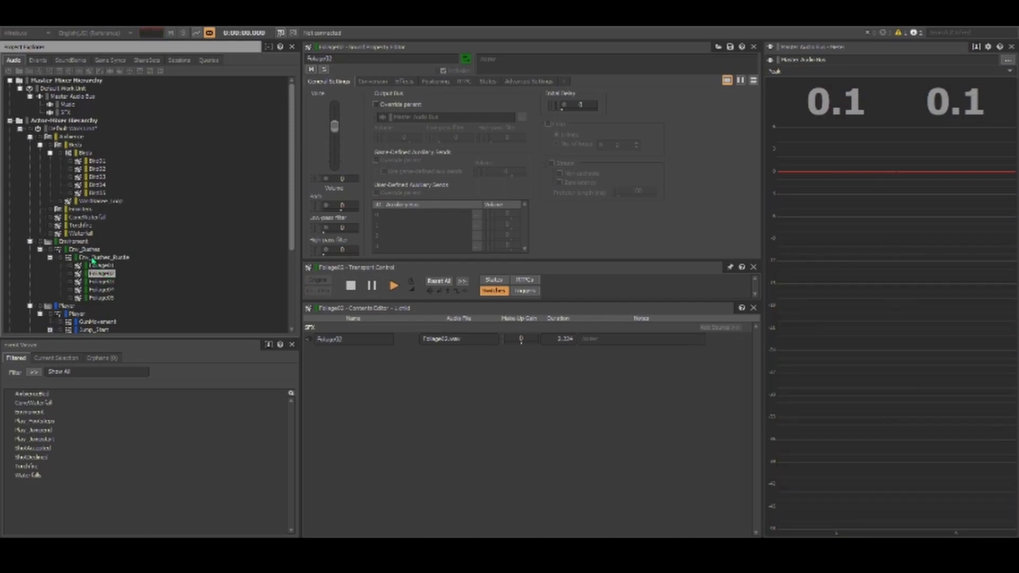
left_click(101, 265)
key("space")
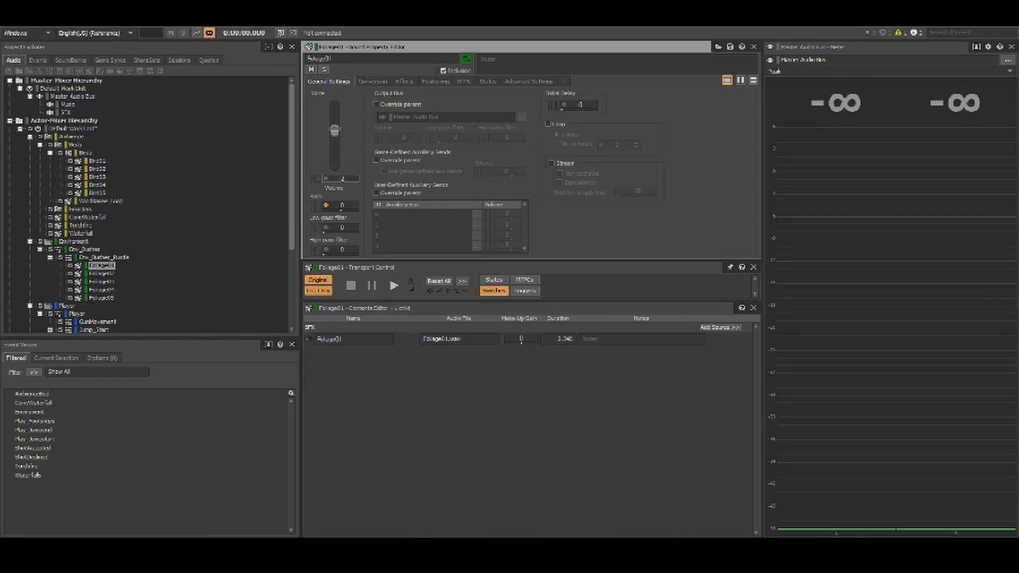
key("space")
left_click_drag(334, 132, 335, 138)
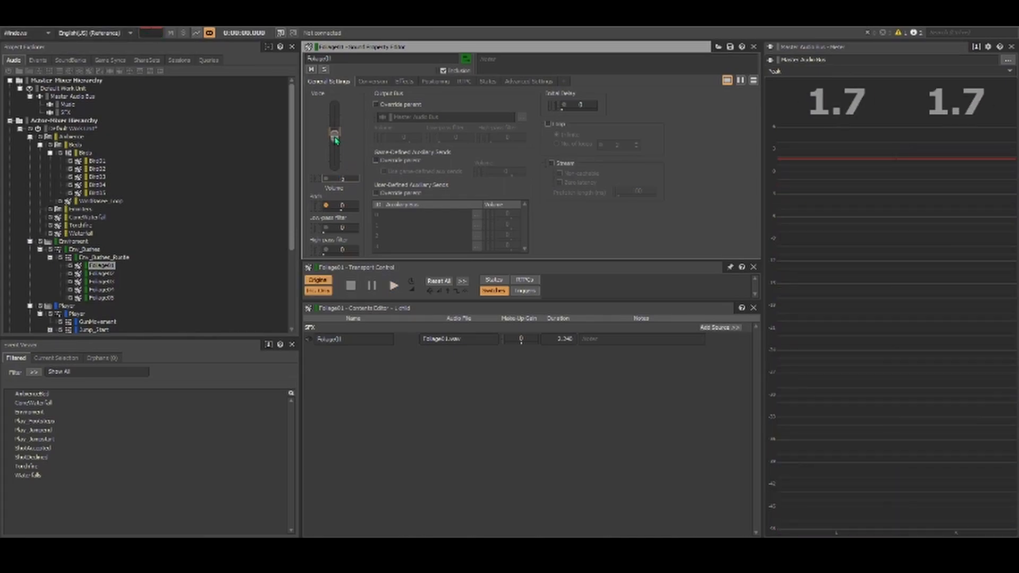
key("space")
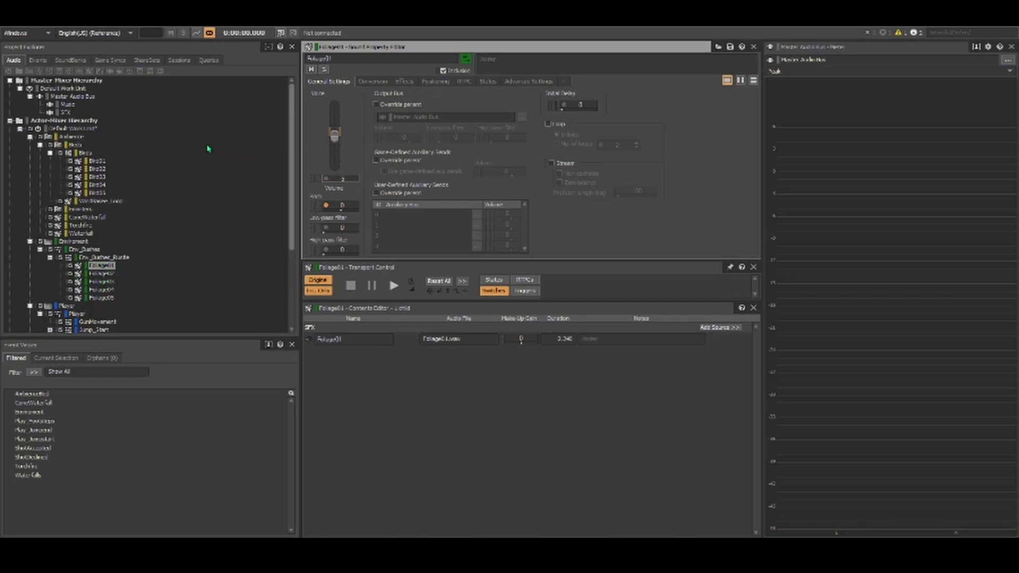
Generate all SoundBanks in the SoundBank Manager and close the generation report
key("F7")
left_click(579, 70)
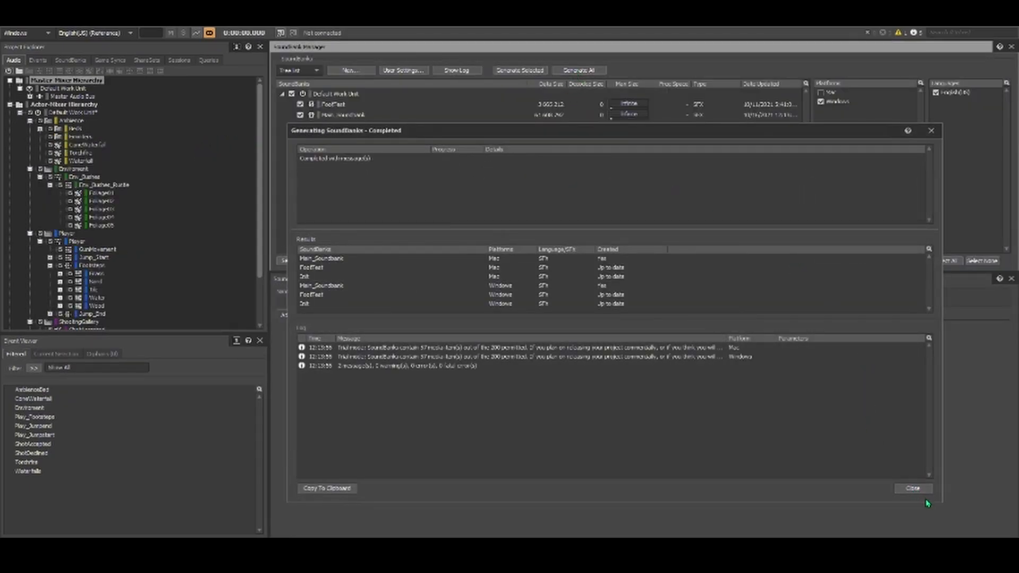
left_click(913, 488)
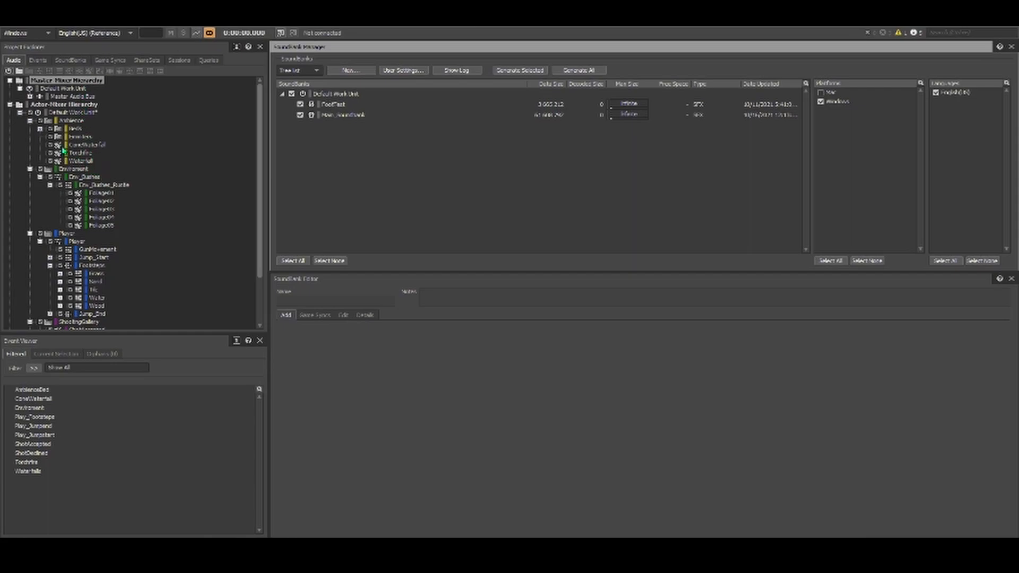
Open the ConeWaterfall sound from the Ambience folder in the Sound Property Editor
left_click(78, 153)
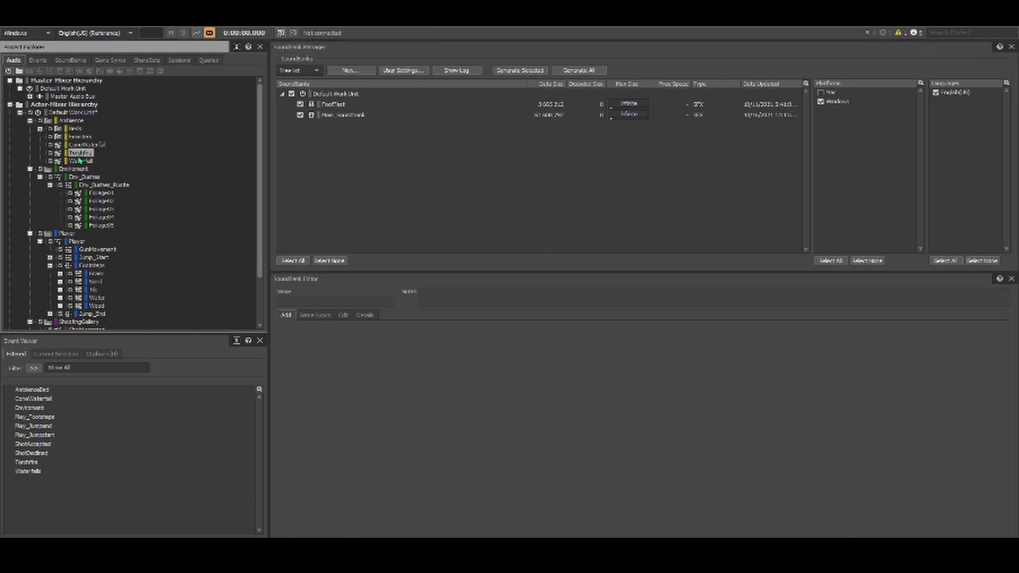
key("Up")
key("Up")
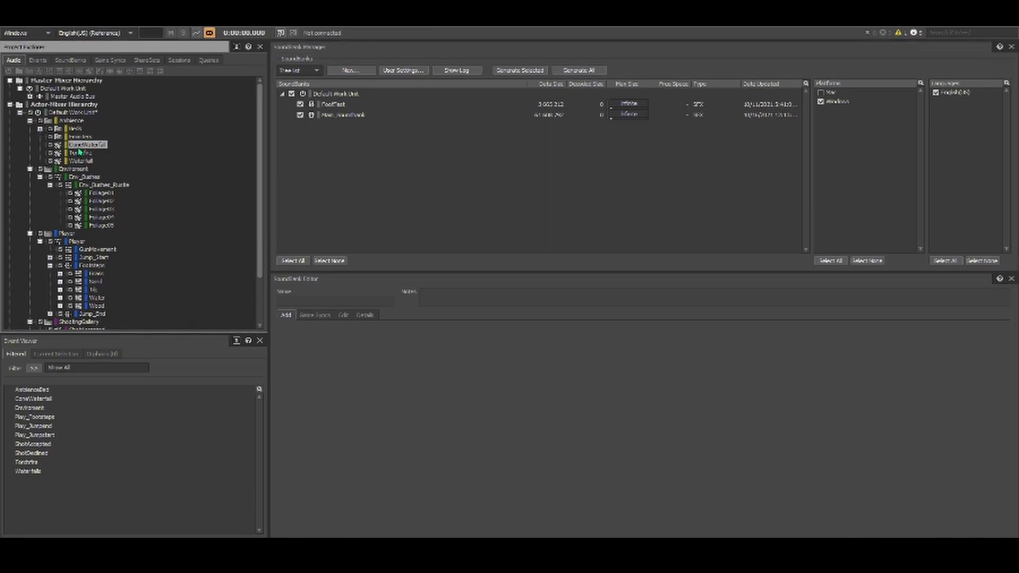
left_click(87, 137)
double_click(82, 145)
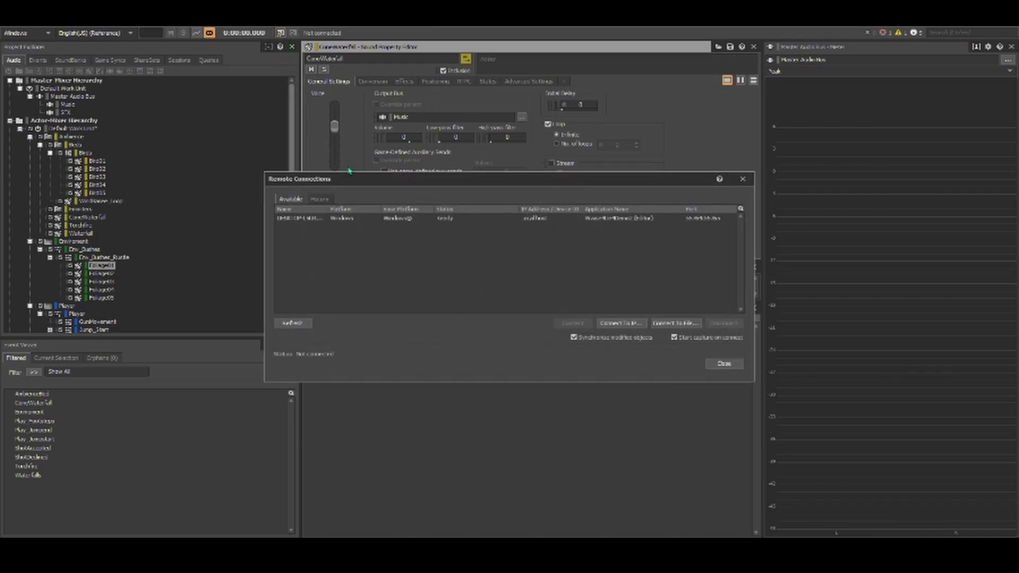
Connect Wwise to the local Unreal Editor instance, switch to the Unreal Editor and start playing the level
left_click(370, 219)
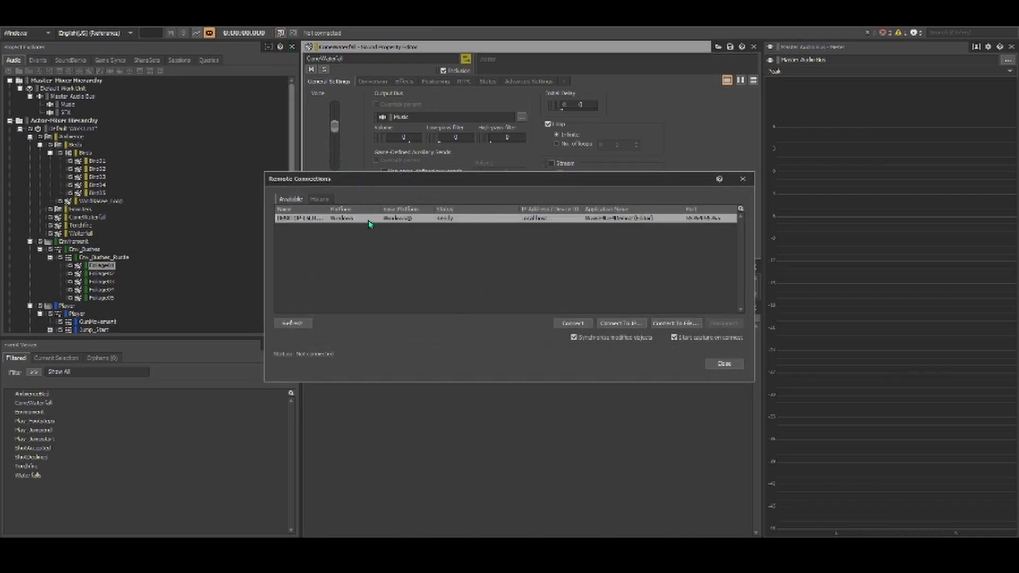
left_click(569, 325)
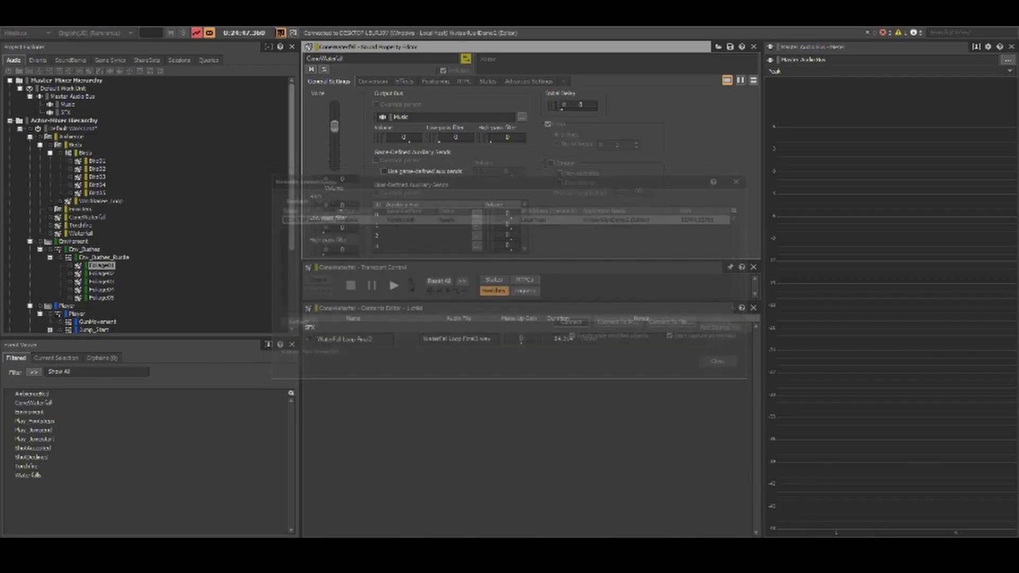
mouse_move(879, 547)
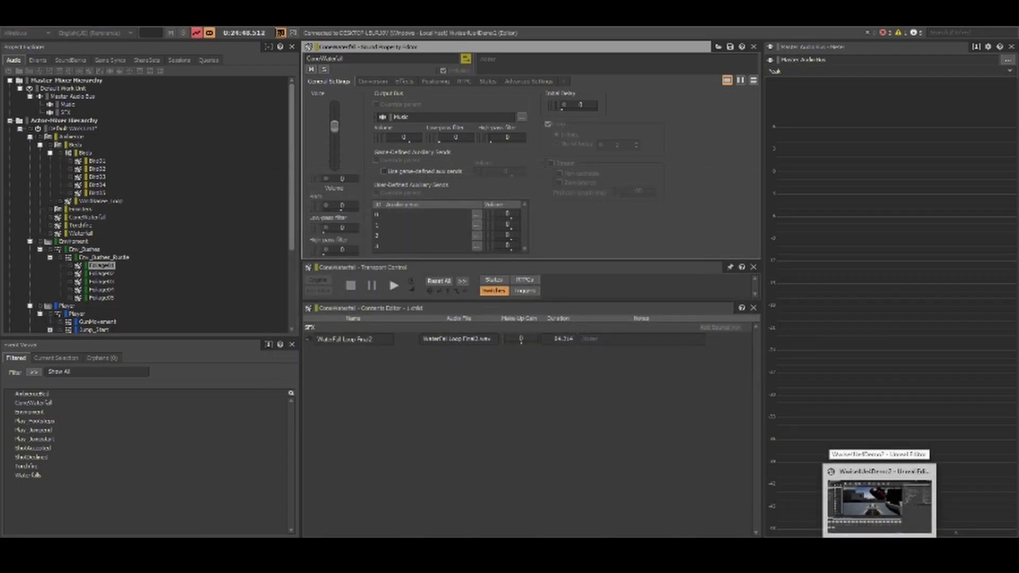
left_click(867, 502)
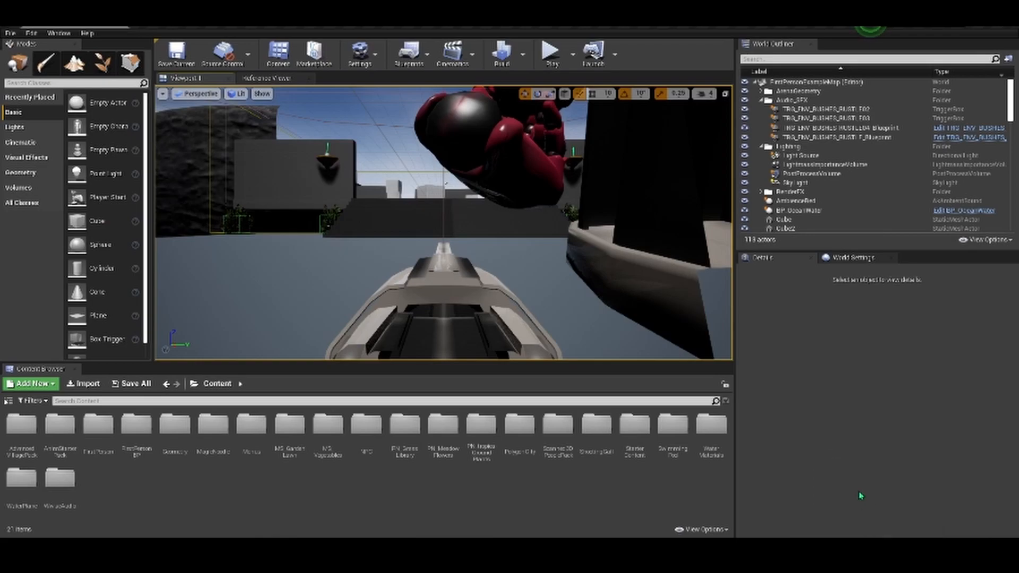
left_click(553, 51)
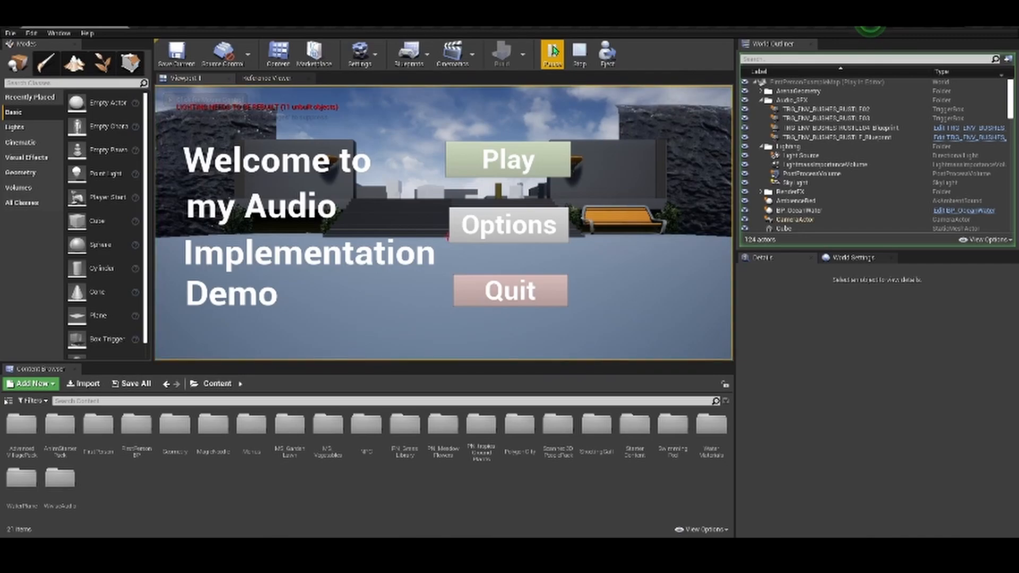
Switch to Wwise, show the profiler layout and enlarge the voices graph area above the Performance Monitor
key("alt+Tab")
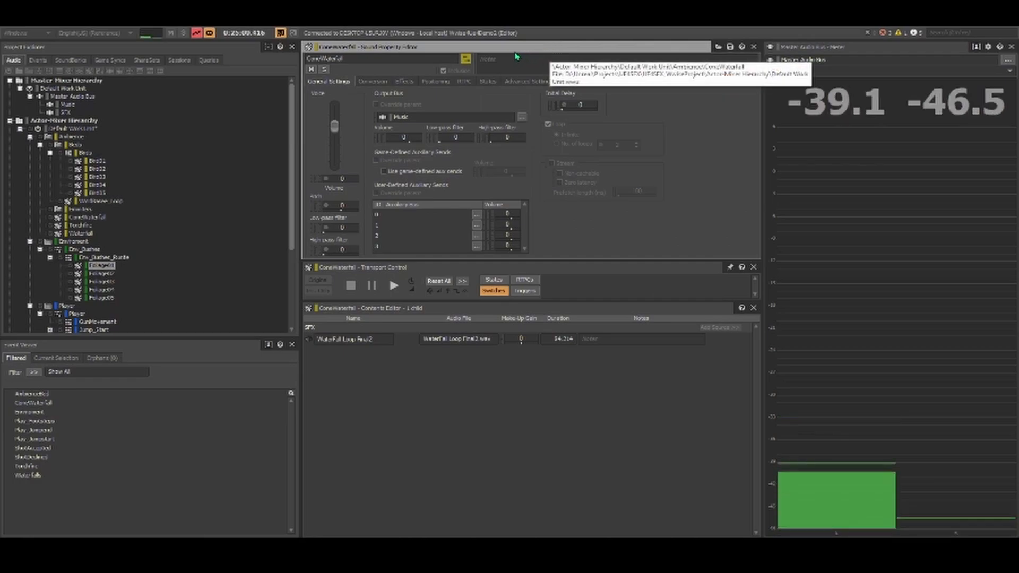
key("F6")
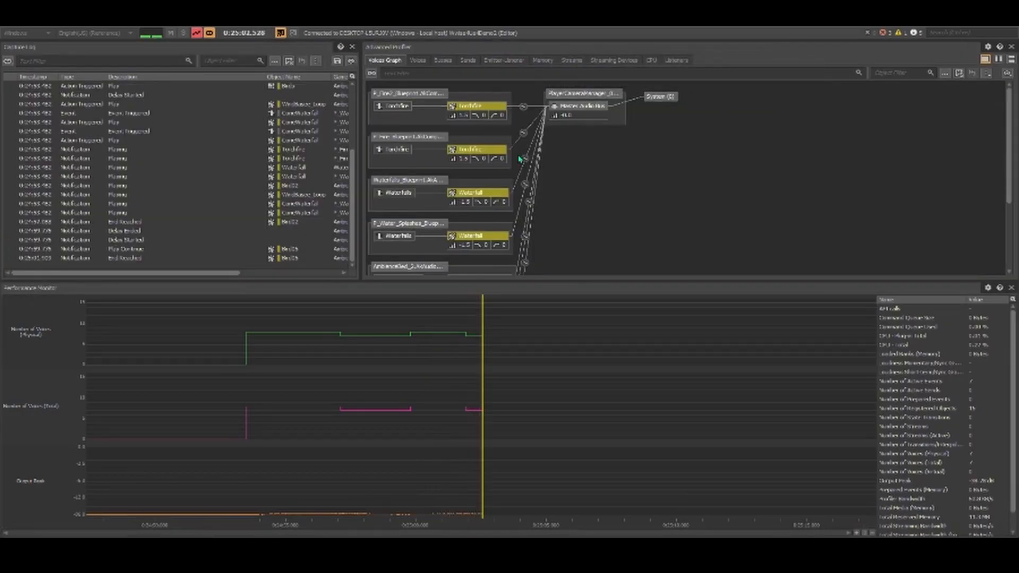
left_click_drag(498, 282, 485, 418)
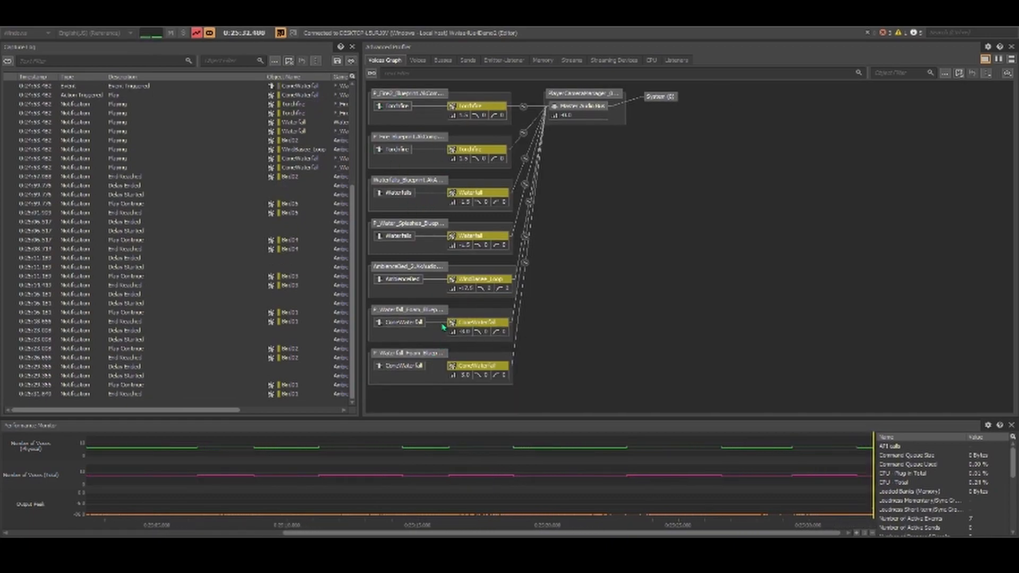
Start the demo from its welcome screen in the Unreal Editor, walk forward, and check the footstep events in the Wwise capture log
key("alt+Tab")
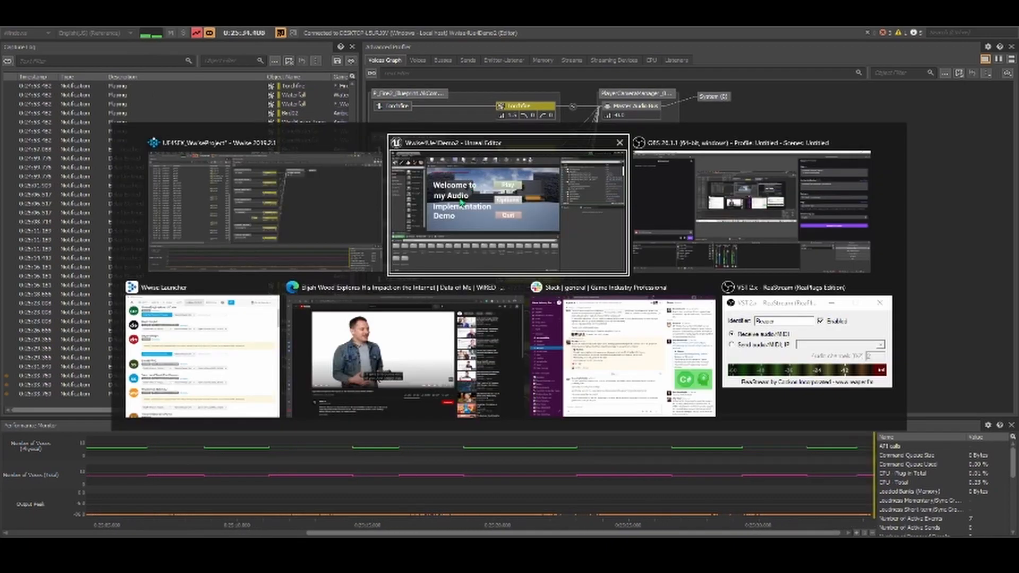
left_click(461, 201)
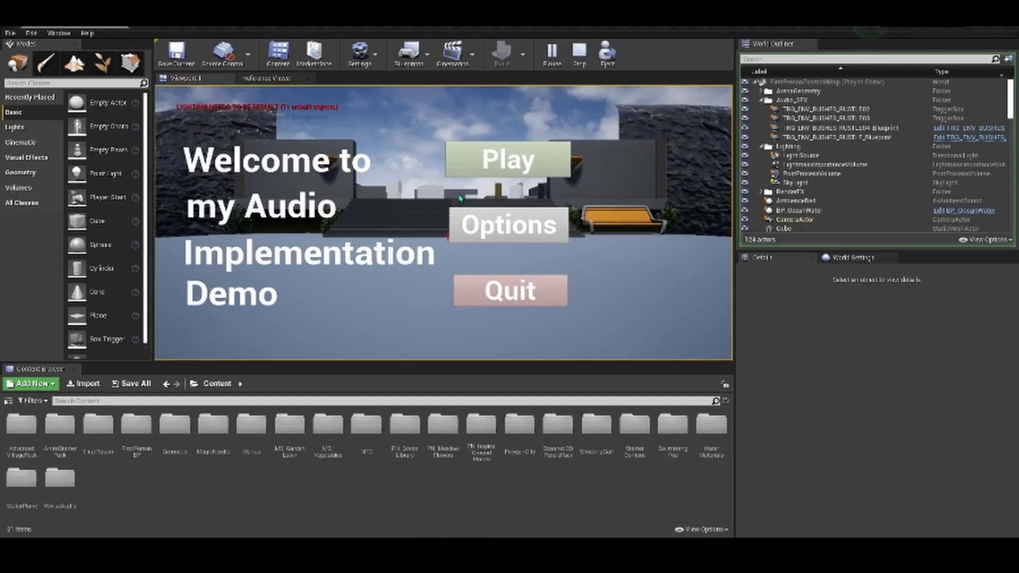
left_click(491, 156)
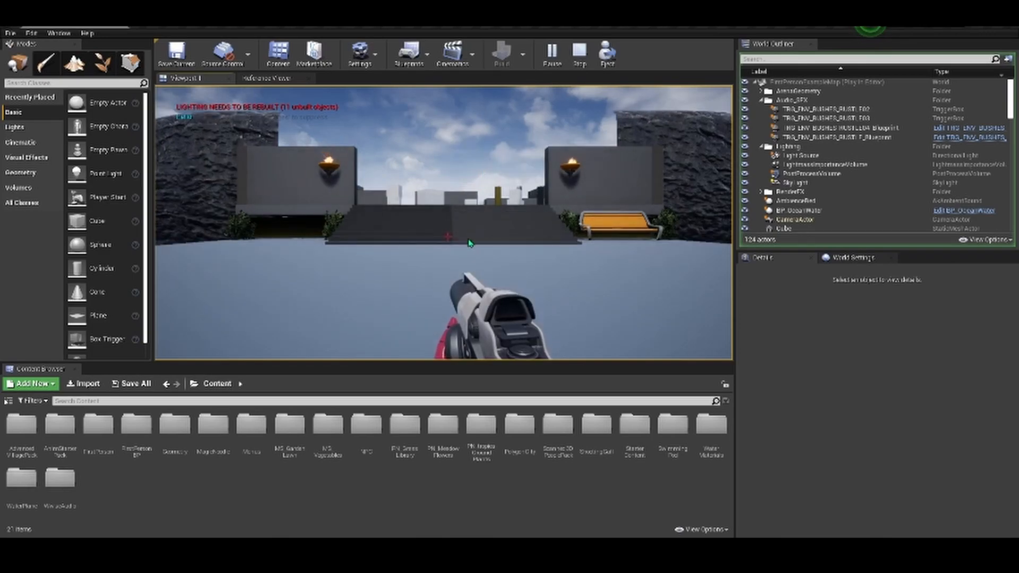
left_click(467, 236)
key("w")
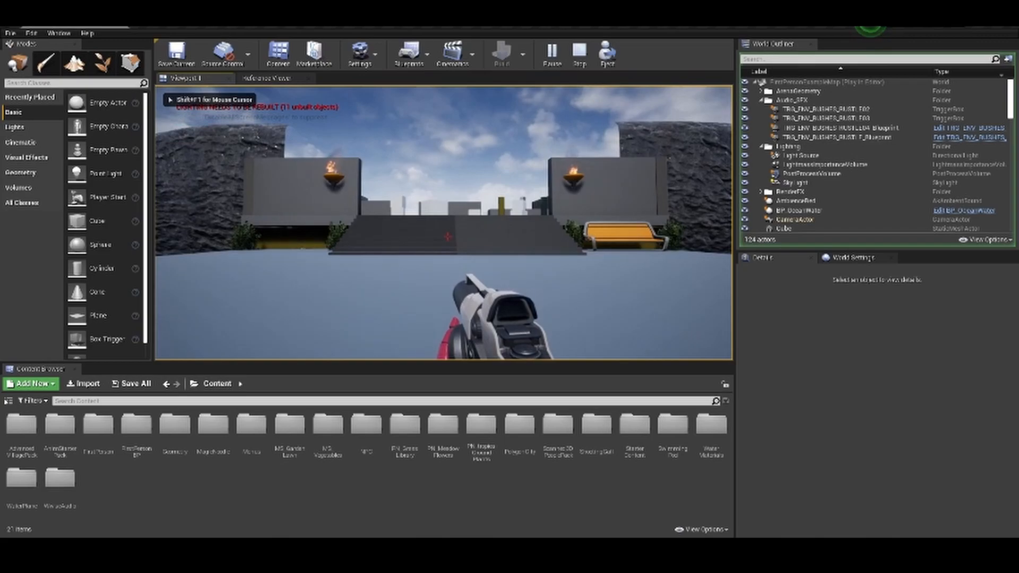
key("alt+Tab")
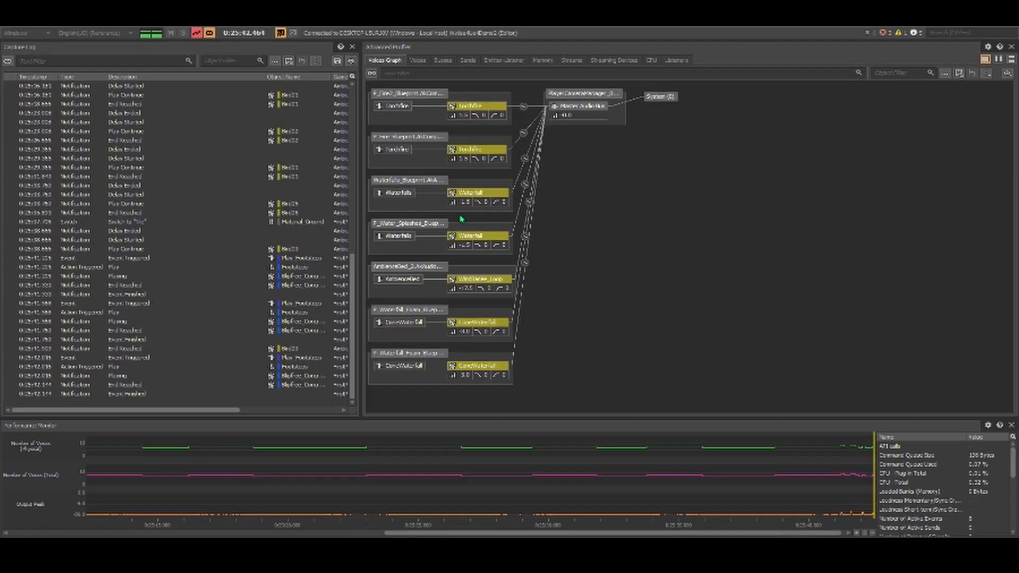
Return to the running game in the Unreal Editor and walk through the bushes beside the yellow wall to test their rustle sounds
key("alt+Tab")
left_click(447, 237)
key("a")
key("d")
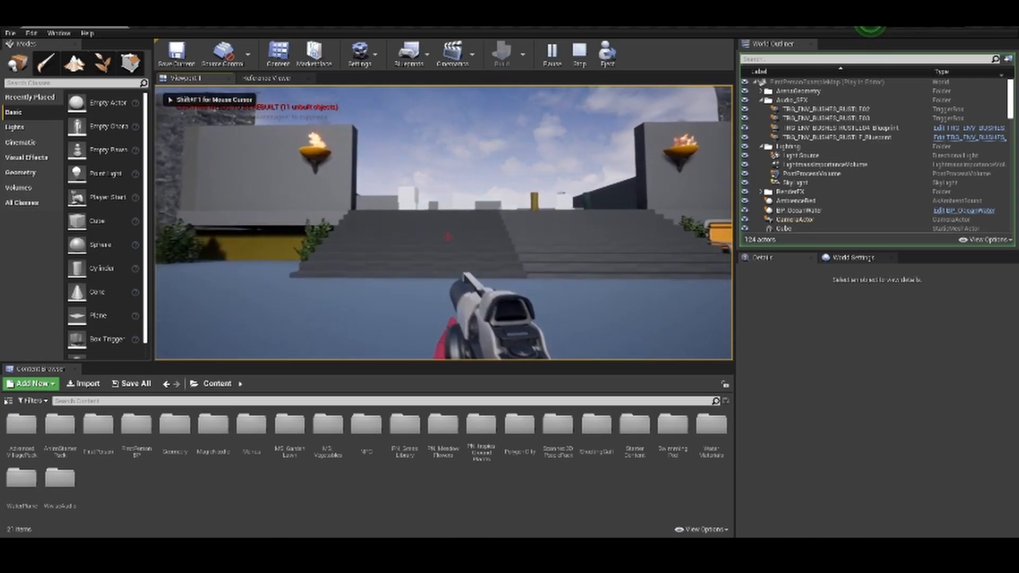
key("a")
key("space")
key("d")
key("a")
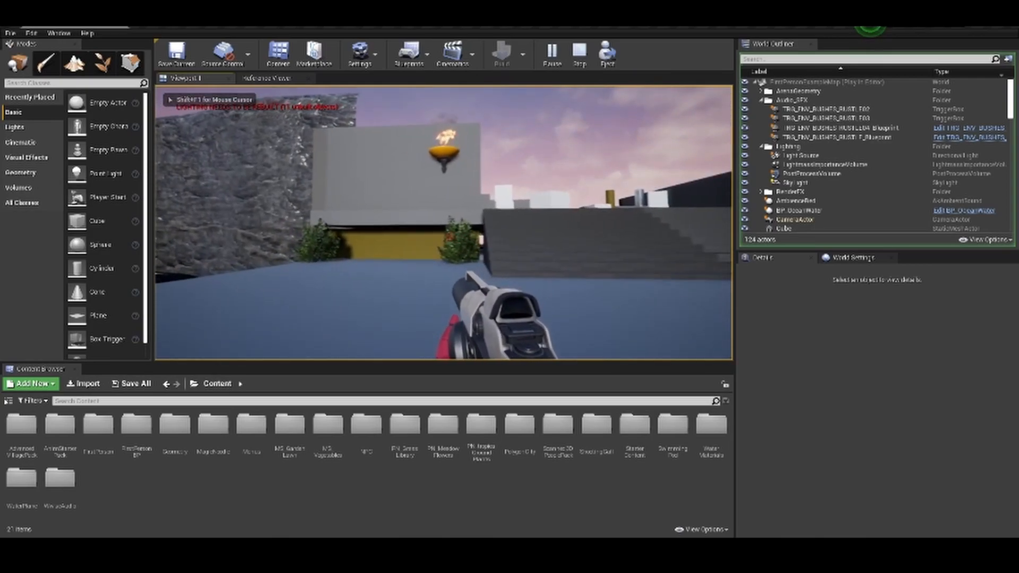
key("w")
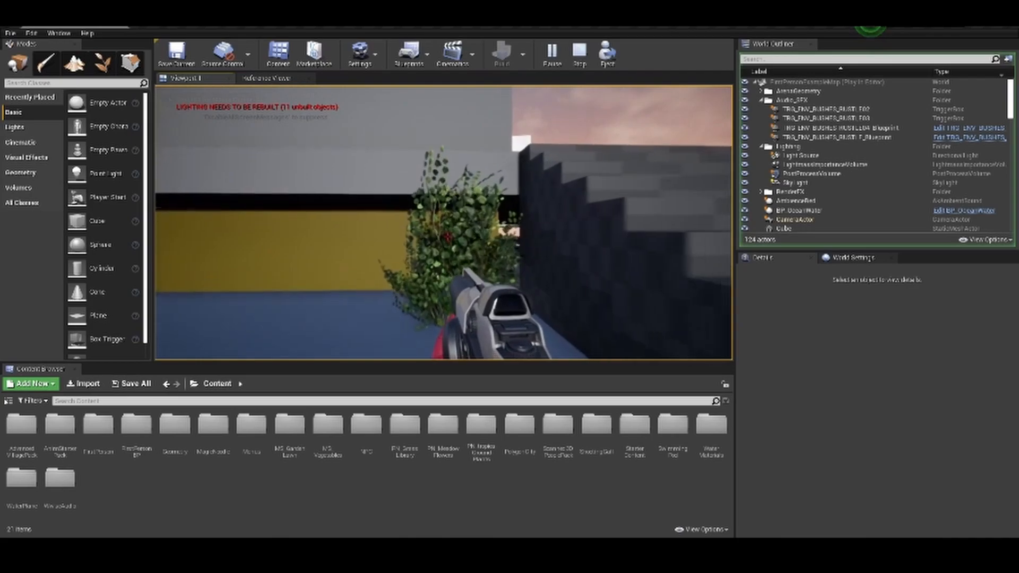
key("w")
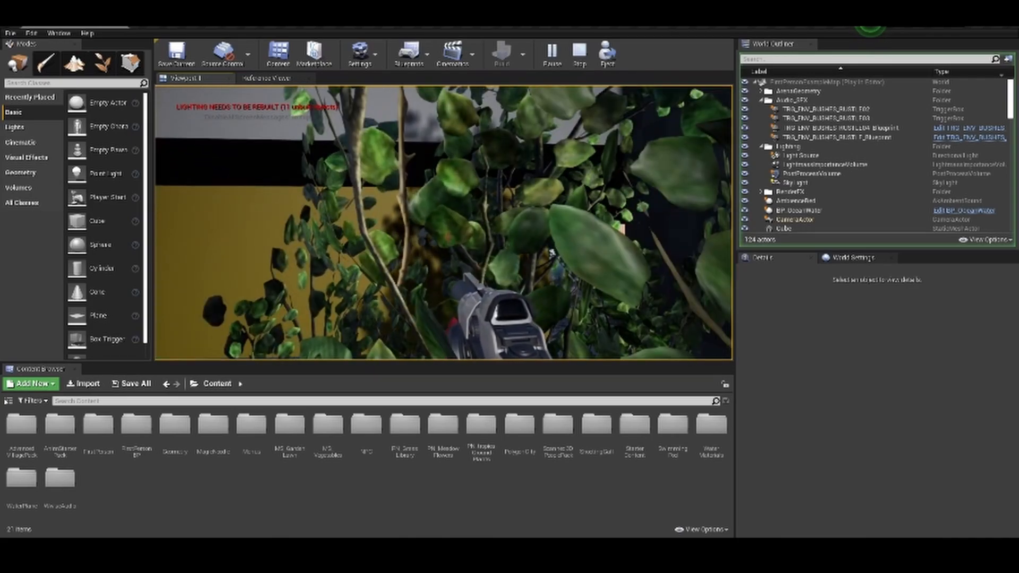
key("s")
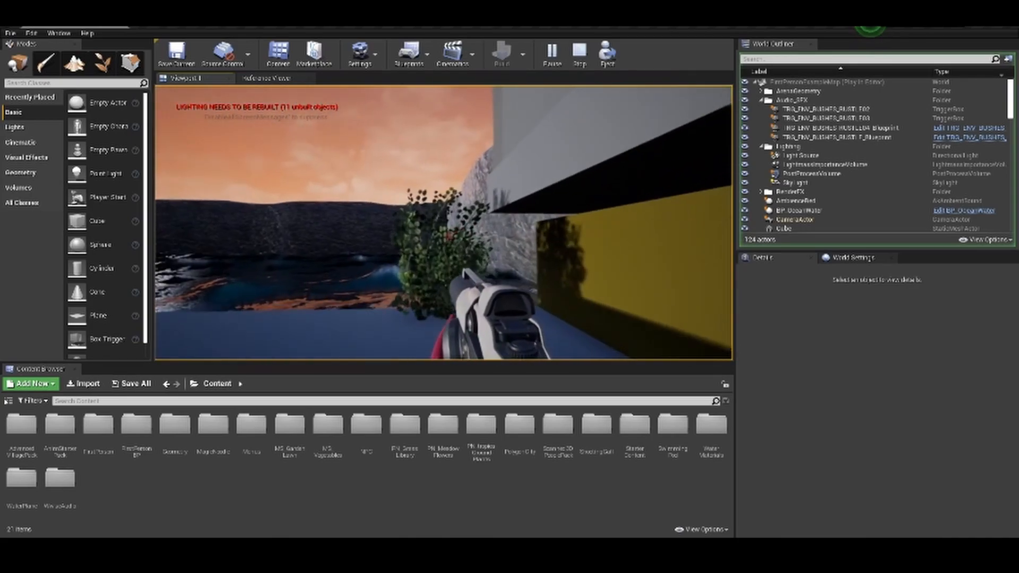
key("w")
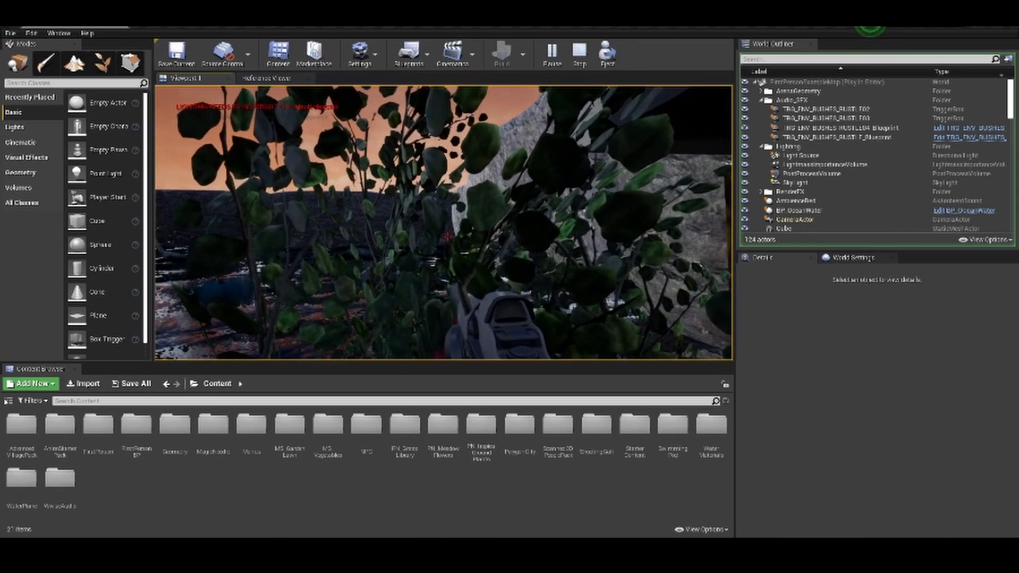
Walk past the staircase to the orange bench and test the rustle sounds of the bushes on both sides of it
key("w")
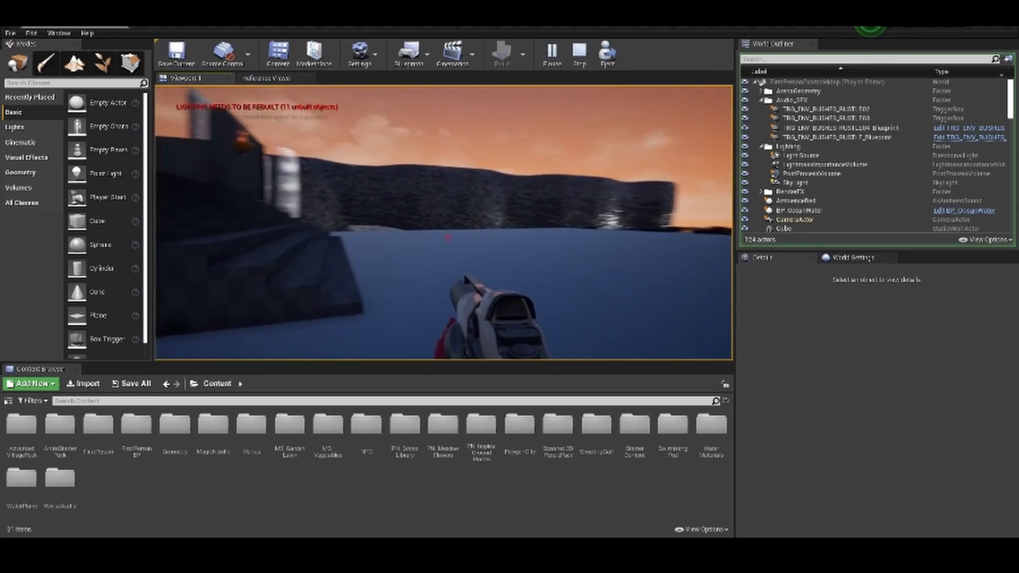
key("w")
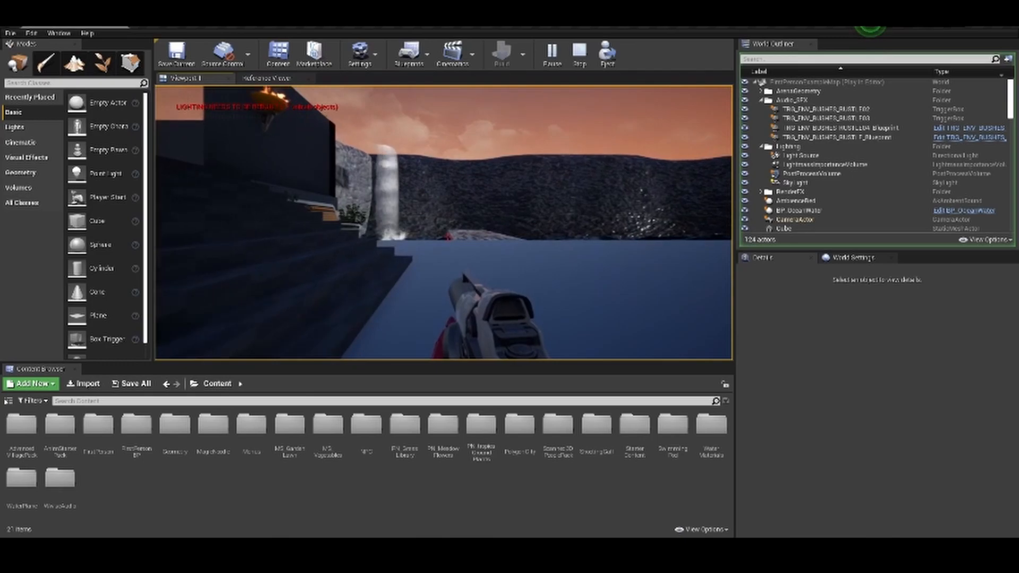
key("w")
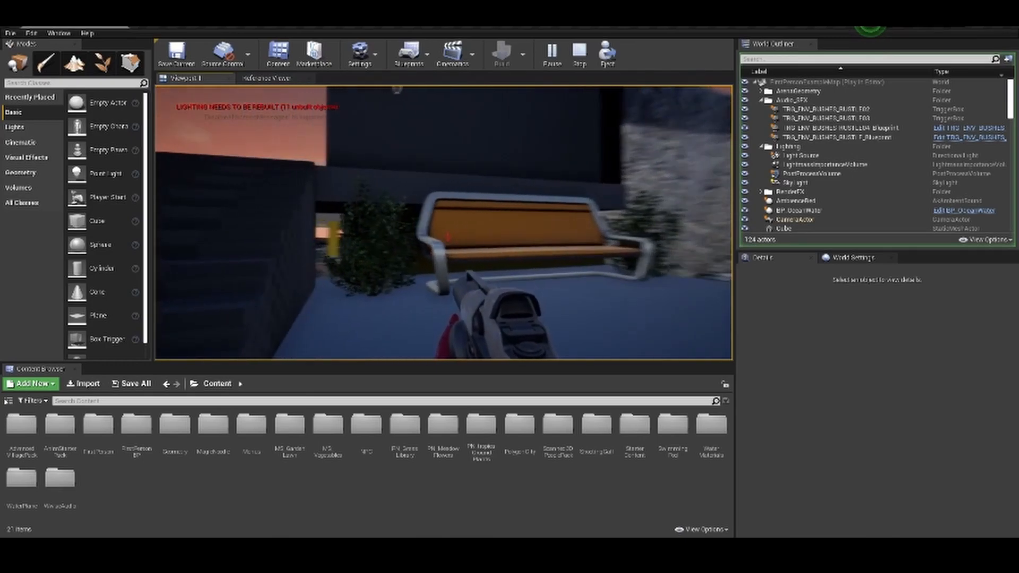
key("w")
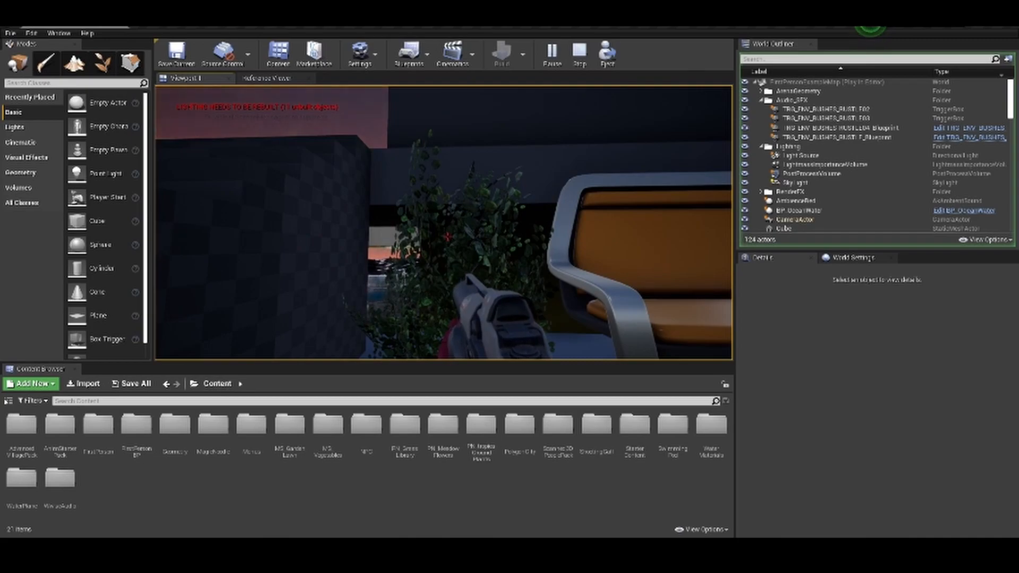
key("w")
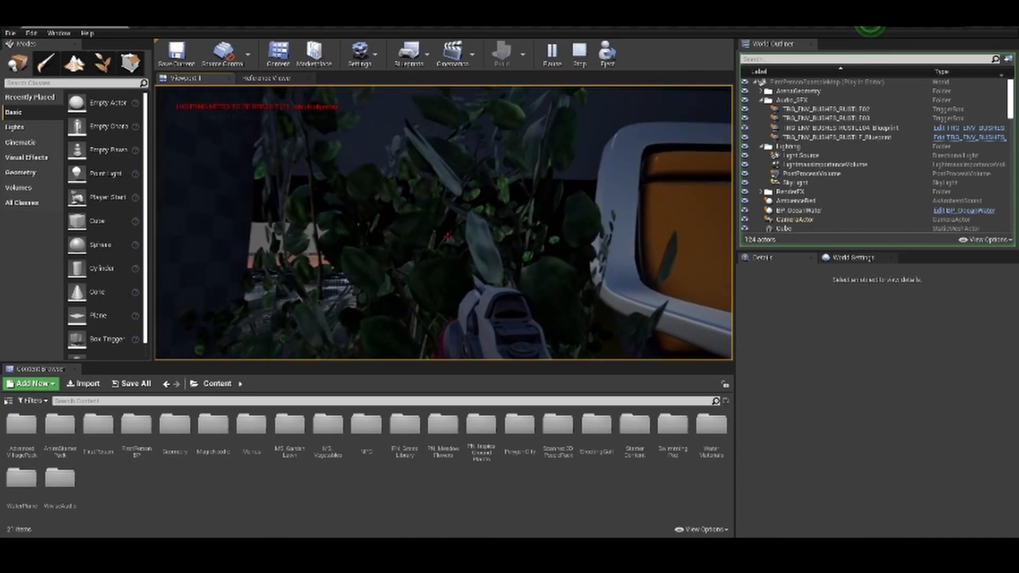
key("s")
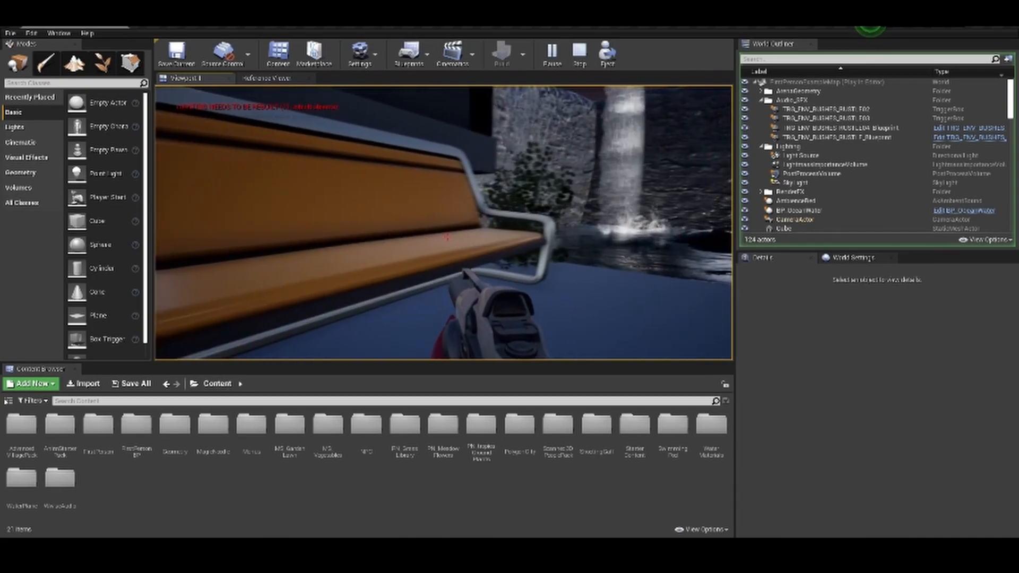
key("w")
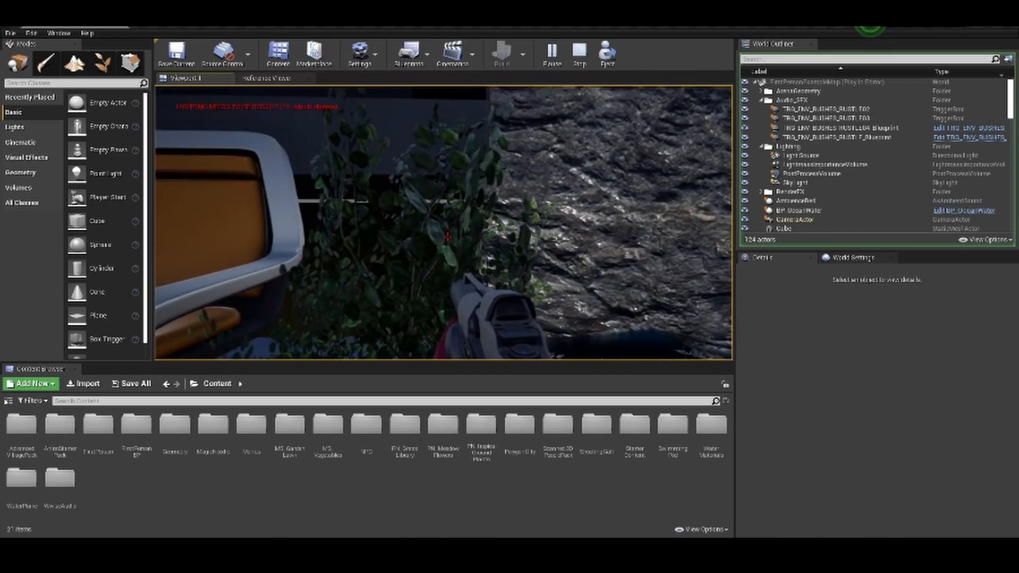
Walk into the bush between the orange bench and the rock wall, back out, and sidestep beside it to test its rustle sound
key("w")
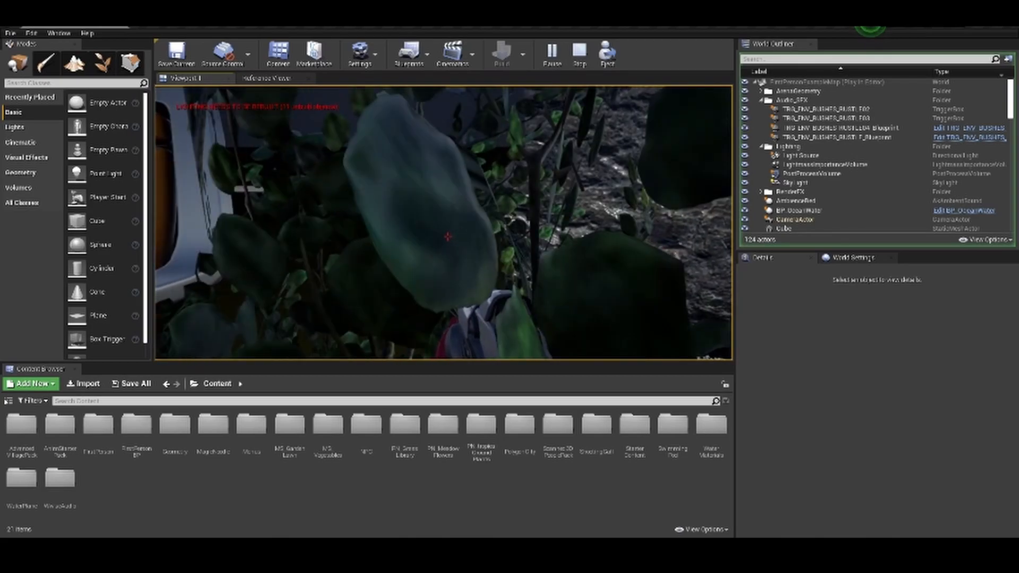
key("s")
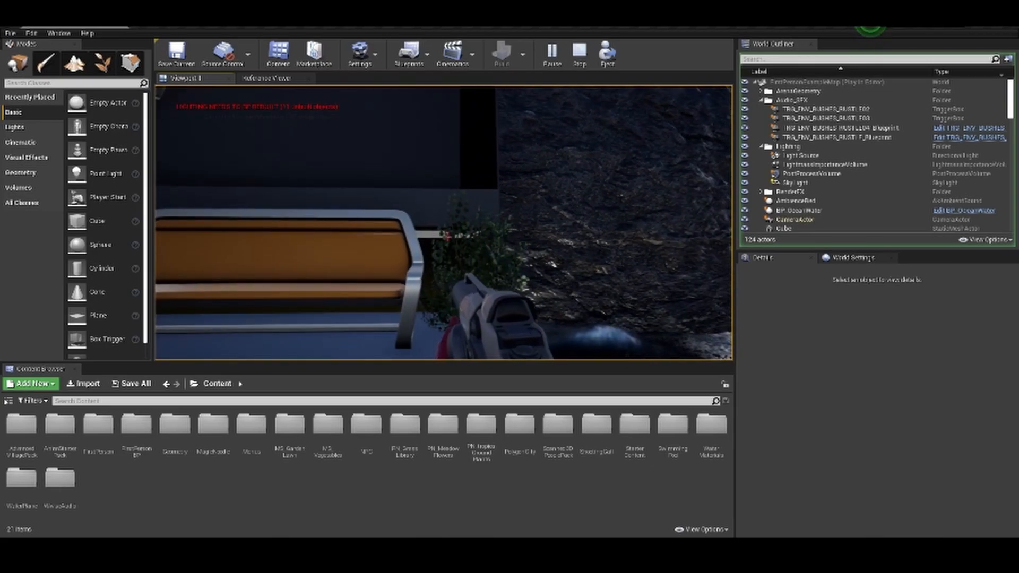
key("d")
key("a")
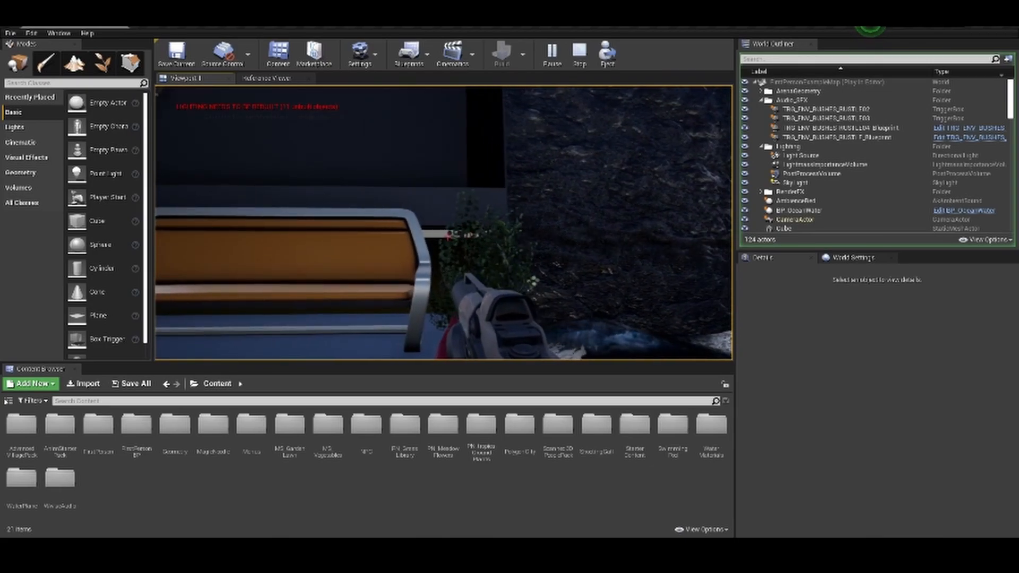
key("a")
key("d")
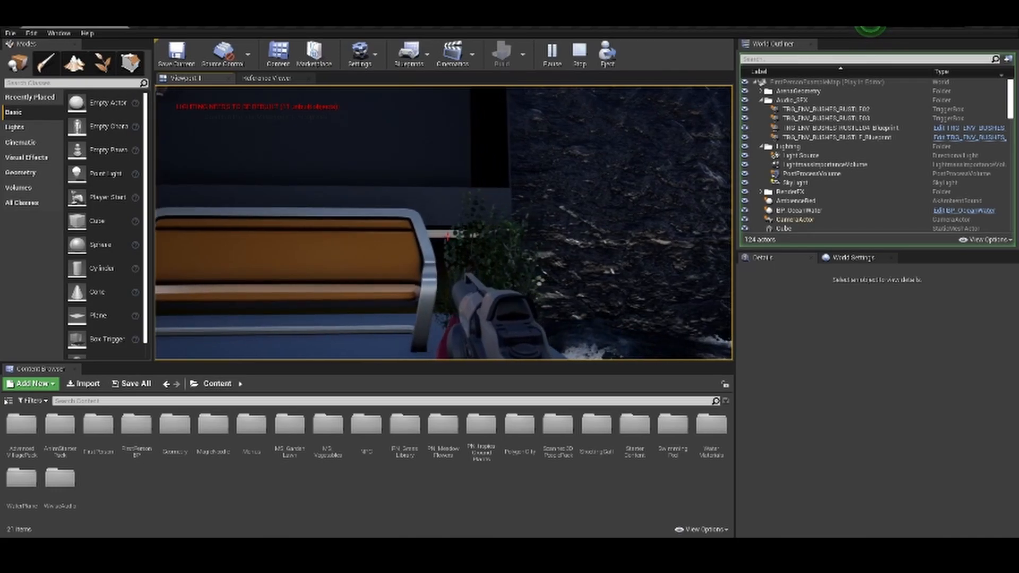
key("a")
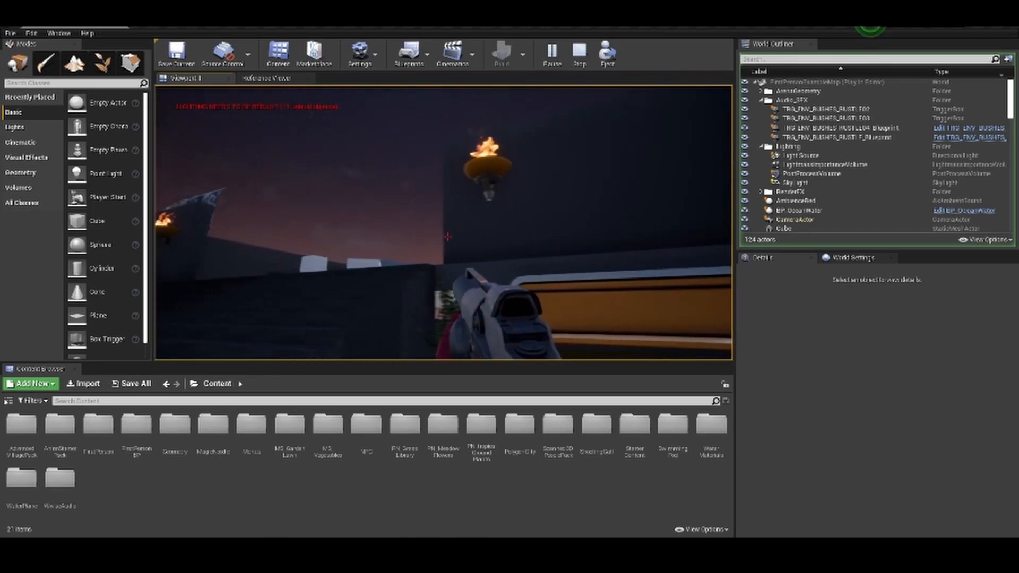
Walk past the orange bench and around the dark staircase toward the wall torches to listen to the torch fire sounds
key("w")
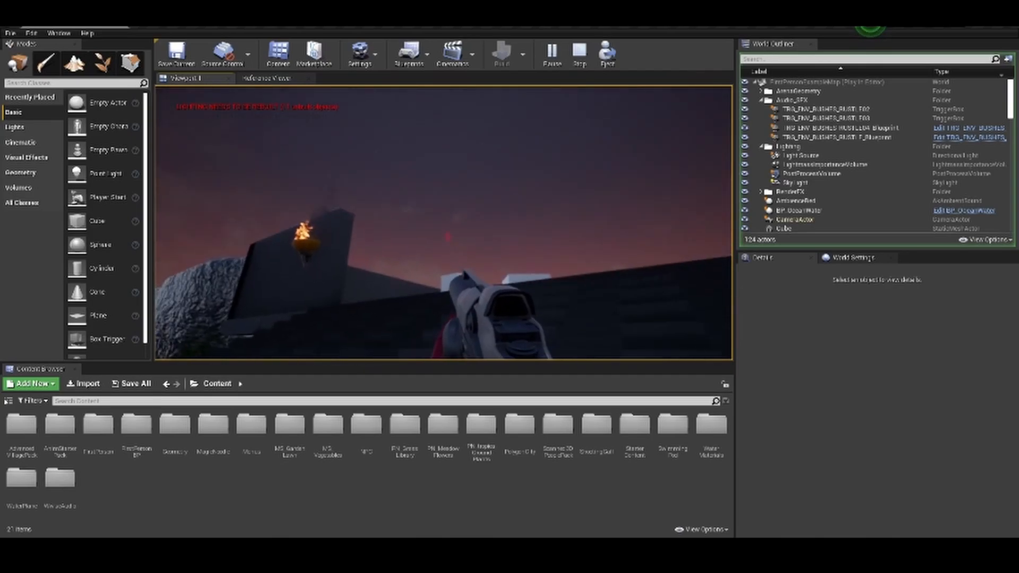
key("w")
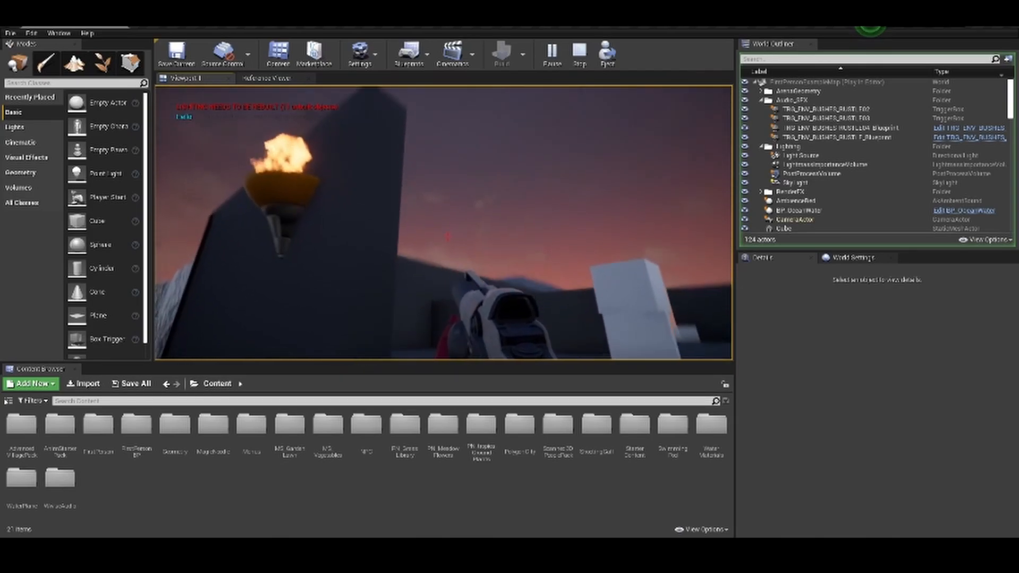
key("w")
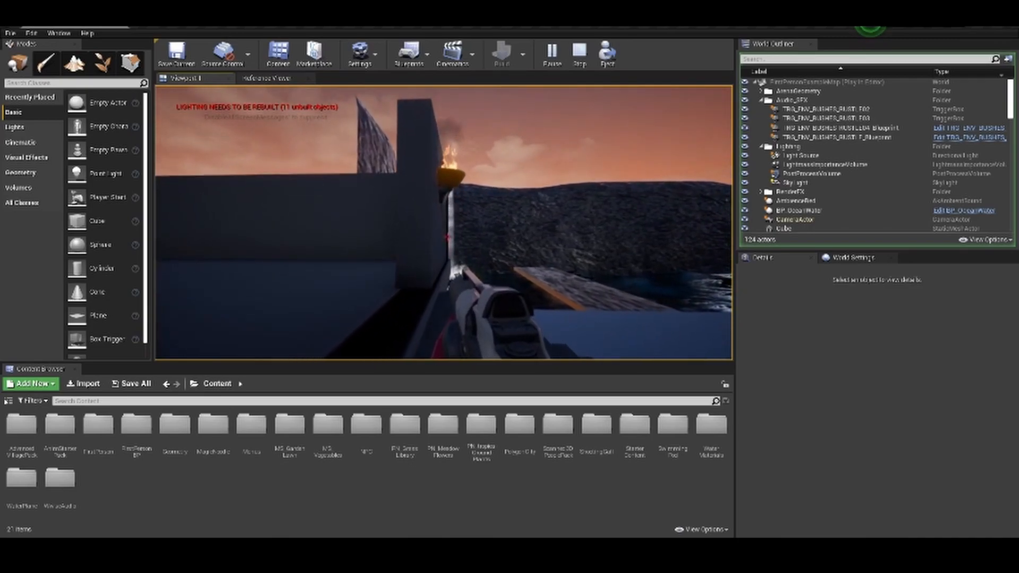
key("w")
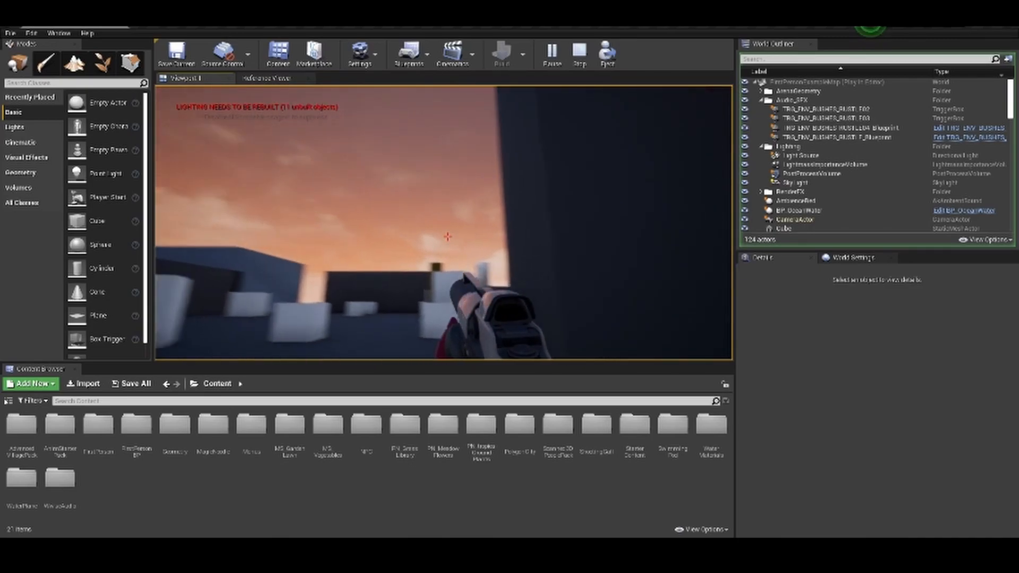
key("w")
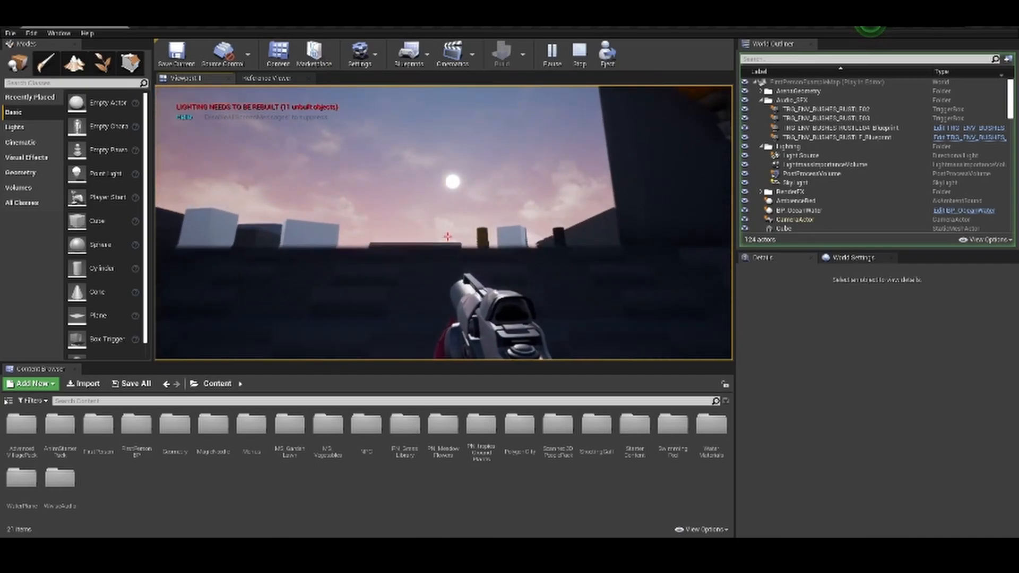
key("w")
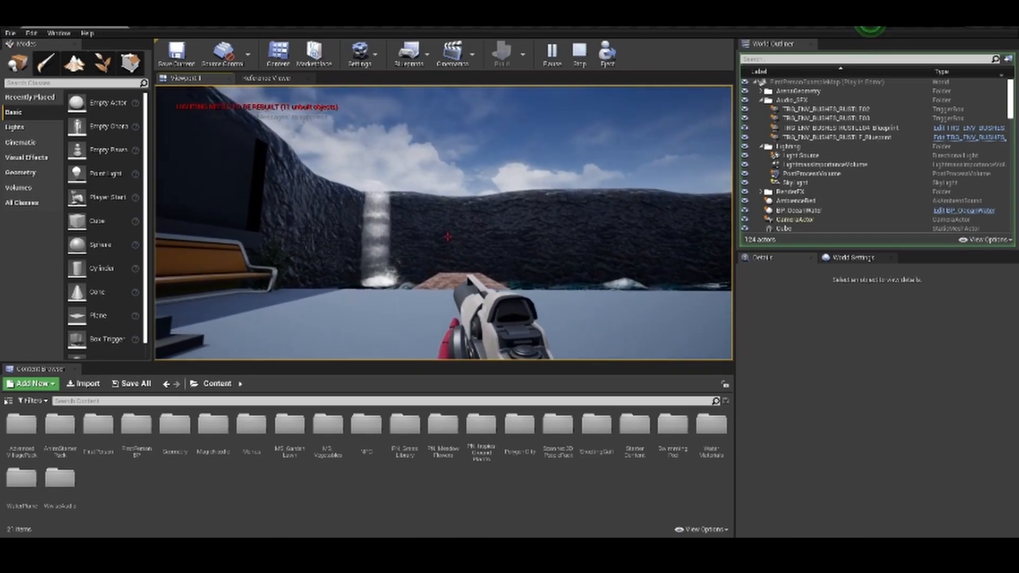
Walk along the wooden dock to the waterfall, then switch to Wwise and check the waterfall voices in the voices graph
key("w")
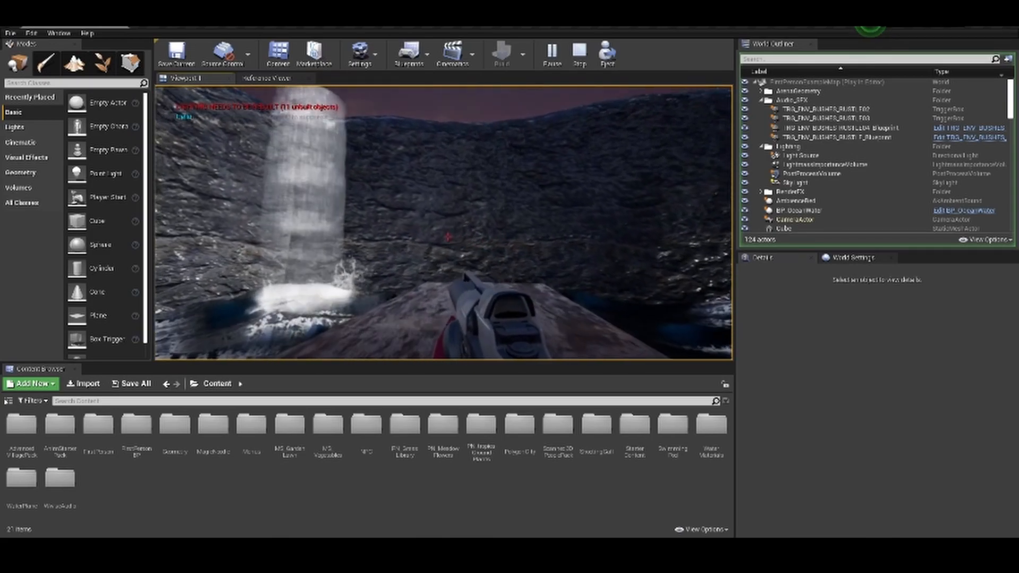
key("s")
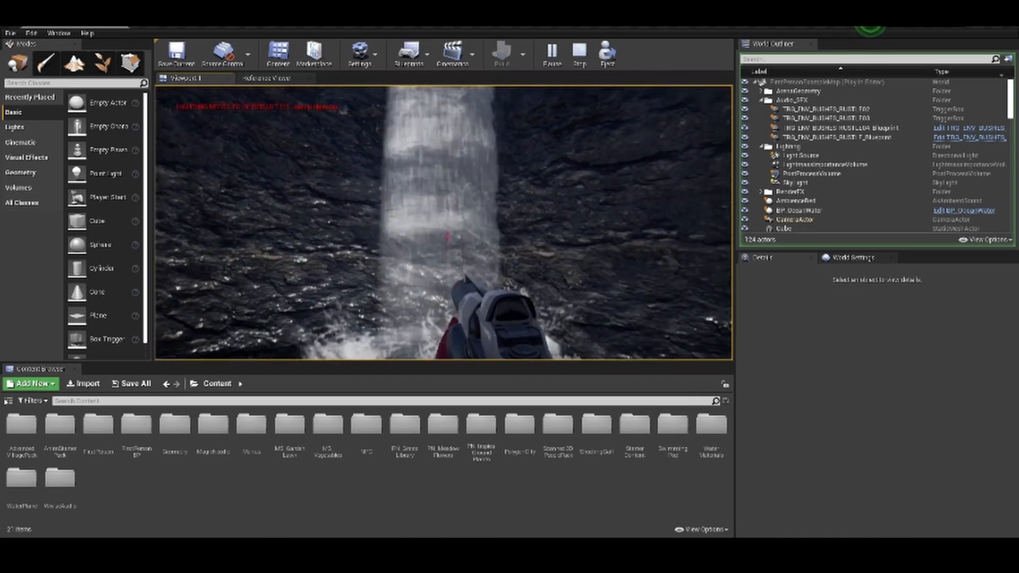
key("alt+Tab")
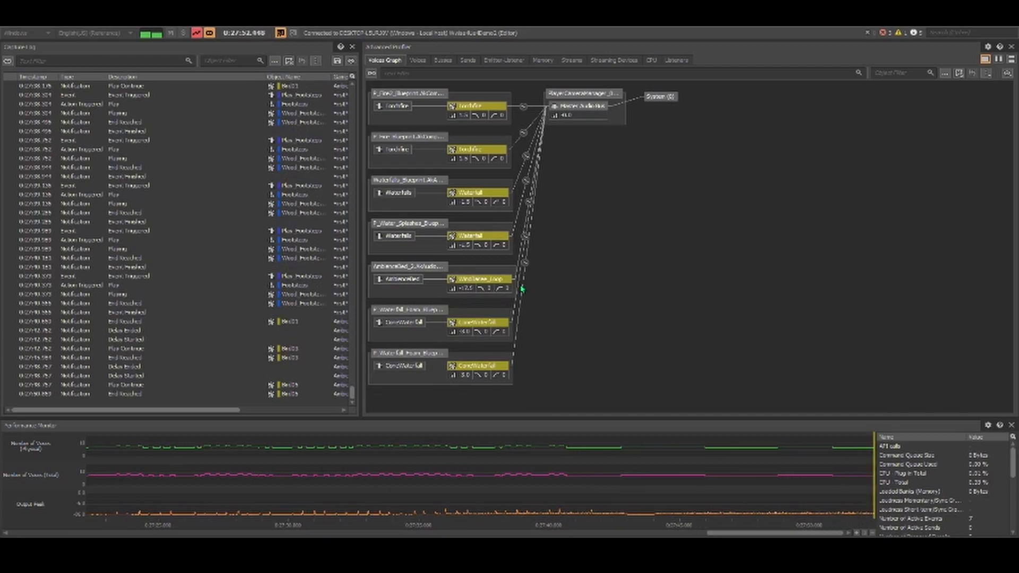
Show the Designer layout and review the effects settings of the ConeWaterfall and Waterfall sounds
key("F5")
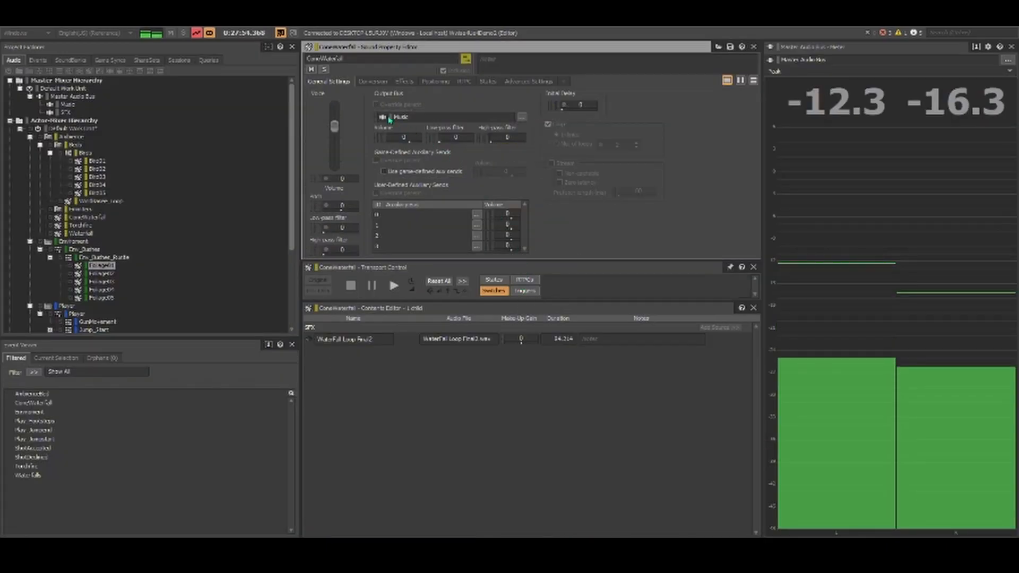
left_click(405, 82)
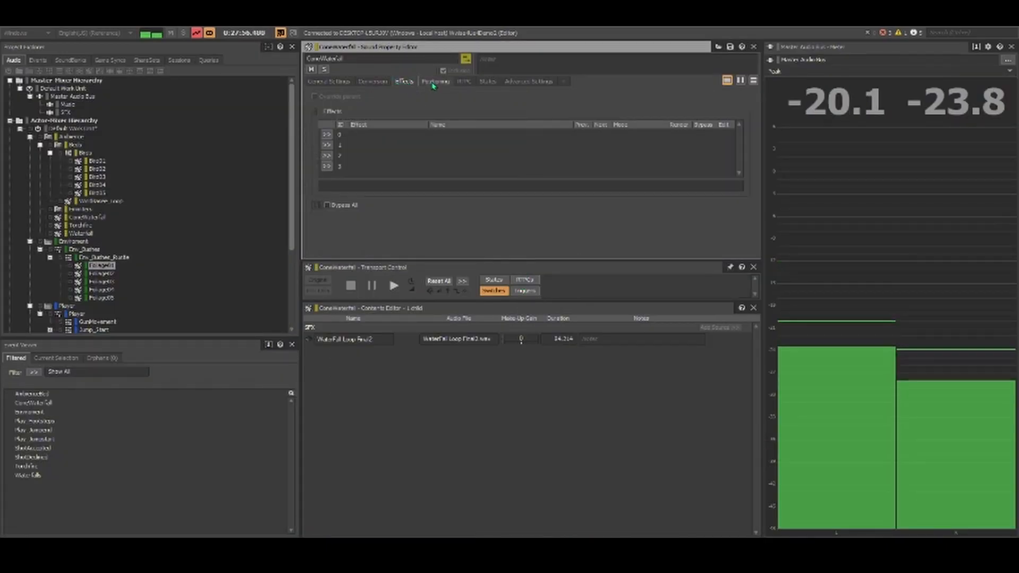
left_click(103, 218)
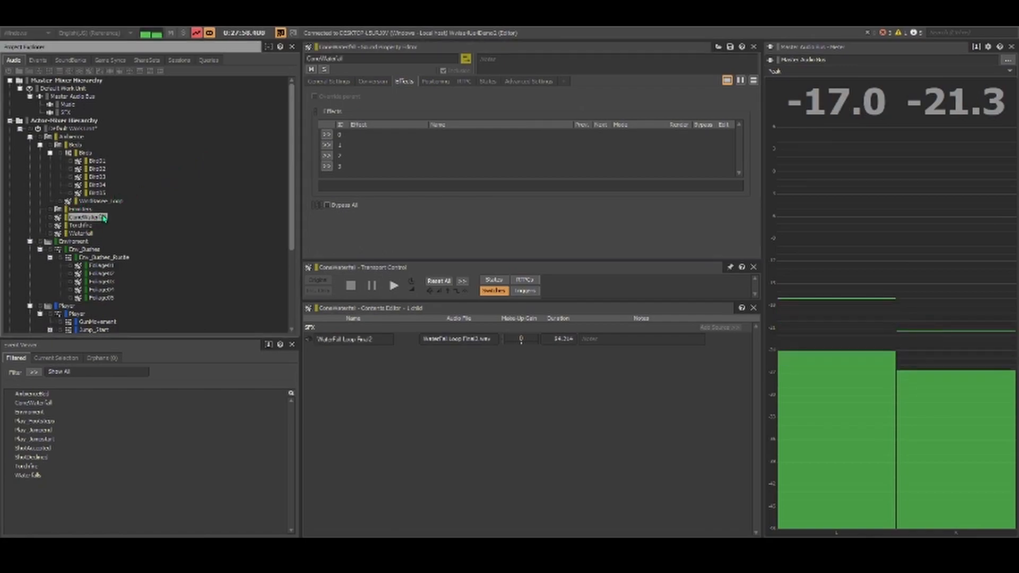
left_click(81, 233)
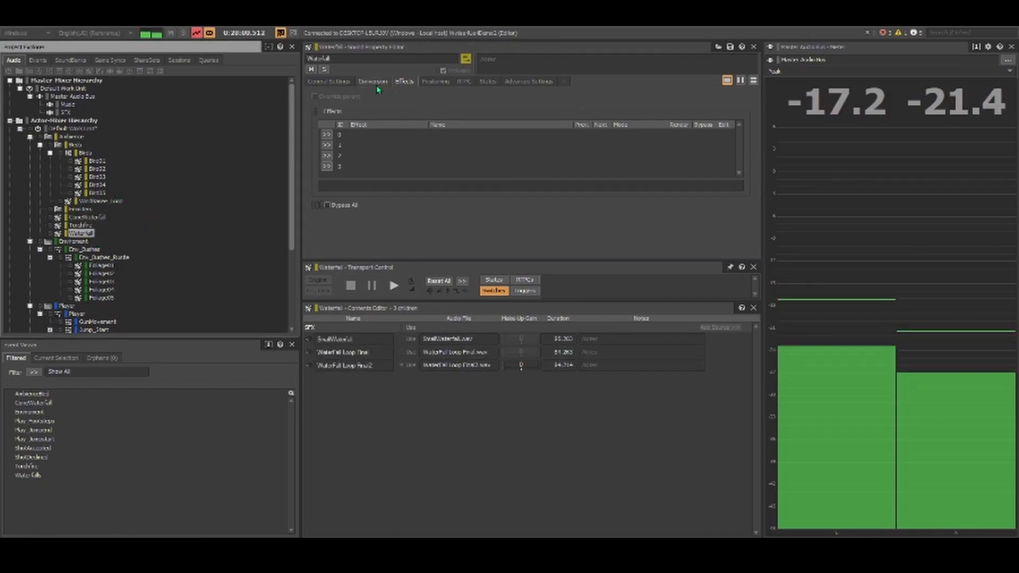
Open the custom attenuation of the Waterfall sound from its positioning settings and display its low-pass filter and spread curves
left_click(435, 82)
left_click(444, 194)
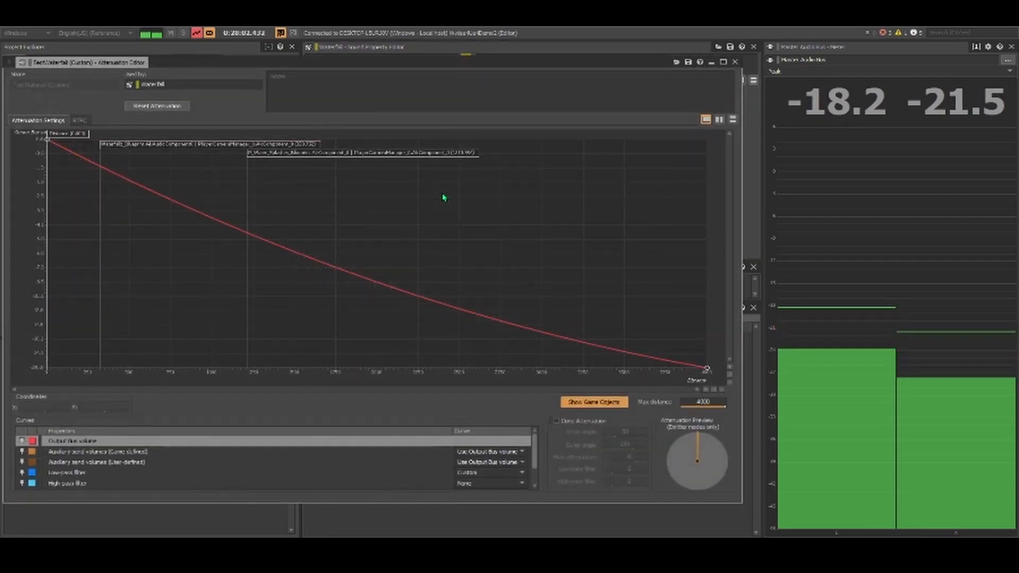
left_click(100, 475)
scroll(115, 473, "down", 1)
left_click(112, 474)
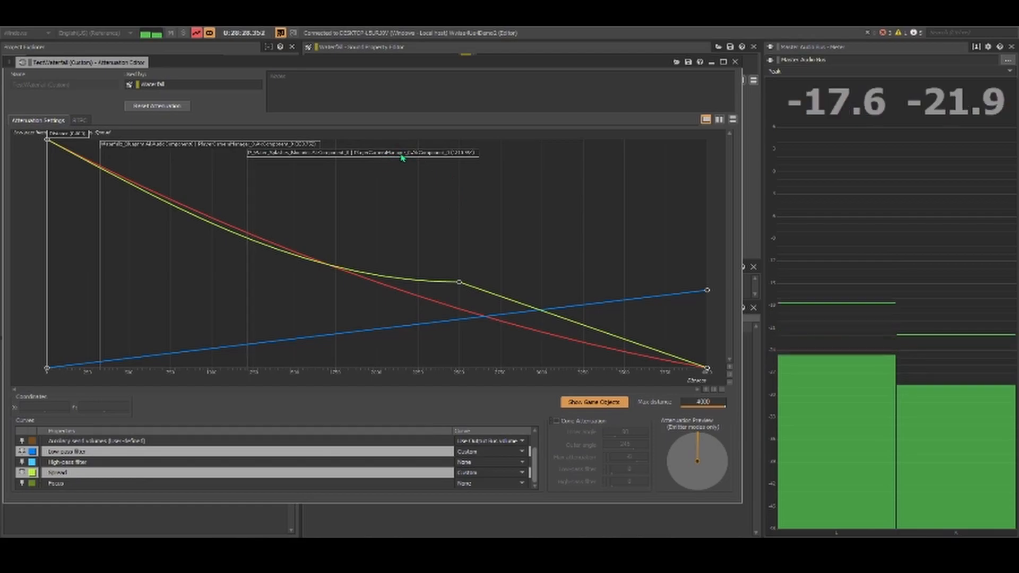
Alternate between the running Unreal game and the Wwise attenuation editor to compare the player's position near the waterfall with the distance markers
key("alt+Tab")
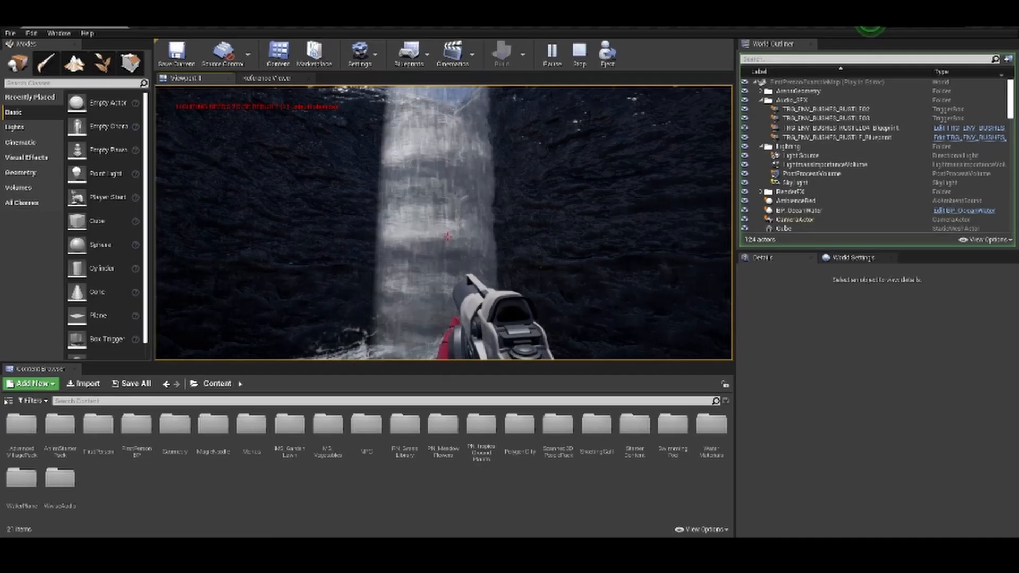
left_click(448, 236)
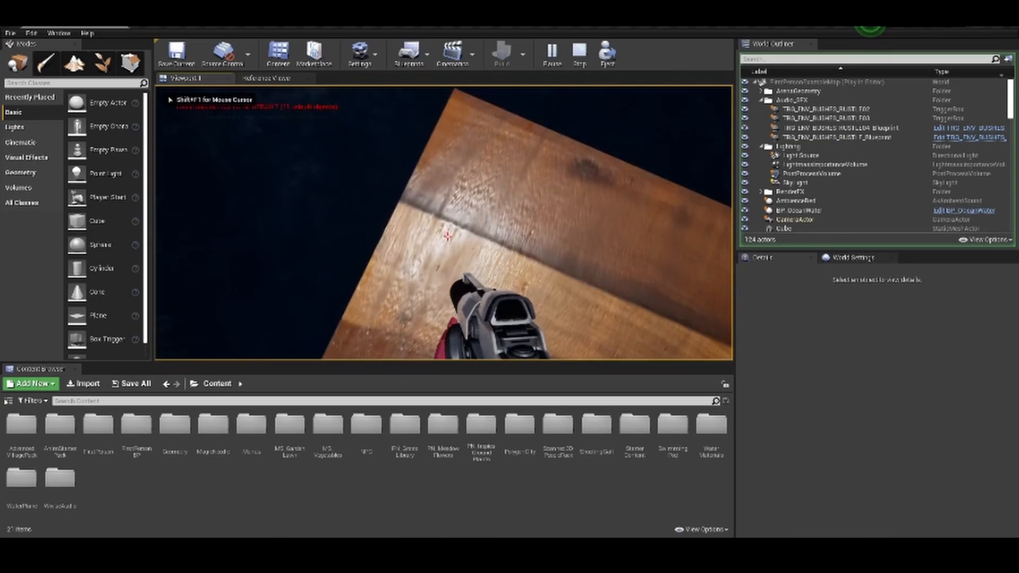
key("alt+Tab")
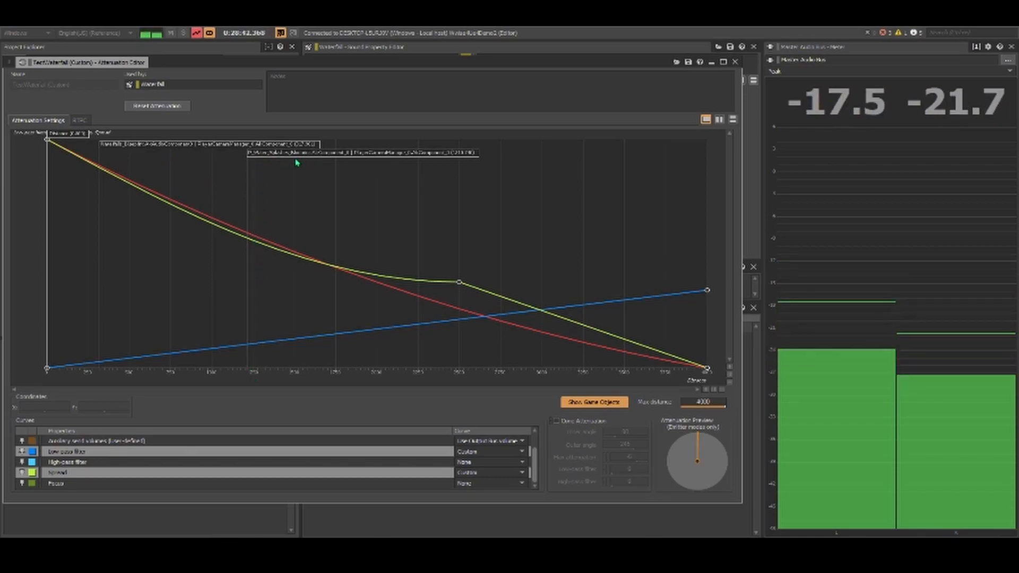
key("alt+Tab")
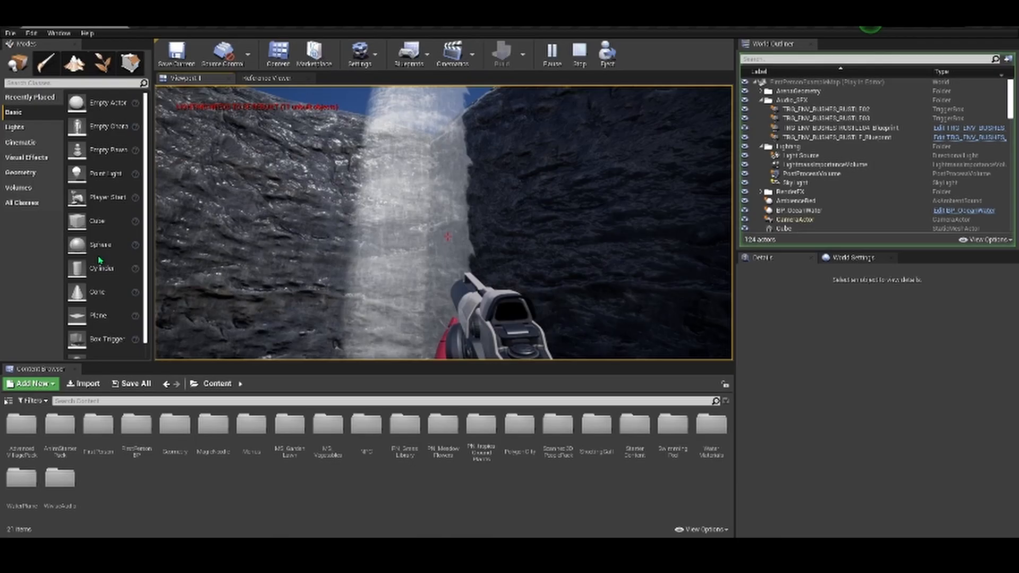
left_click(297, 239)
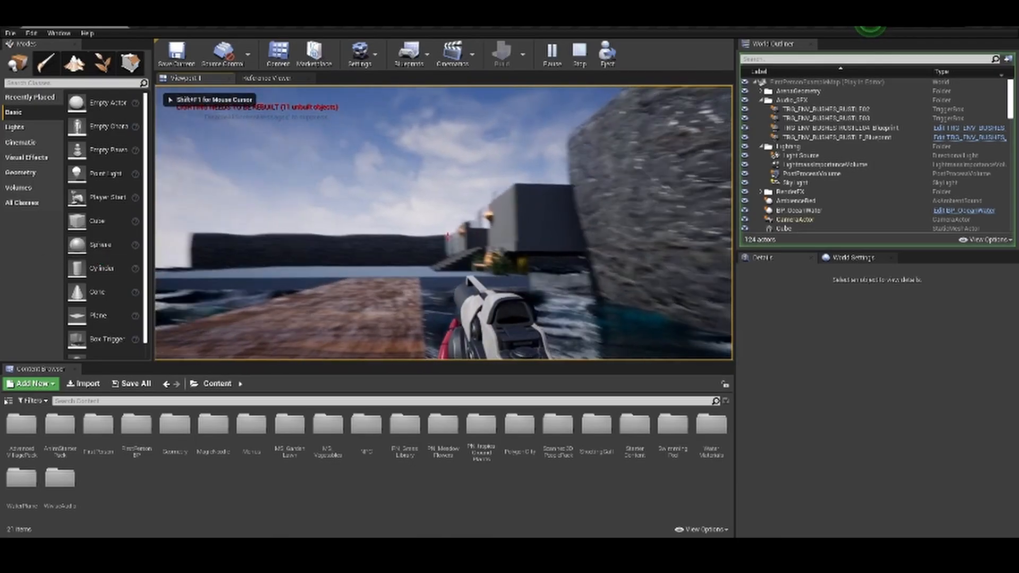
key("alt+Tab")
key("alt+Tab")
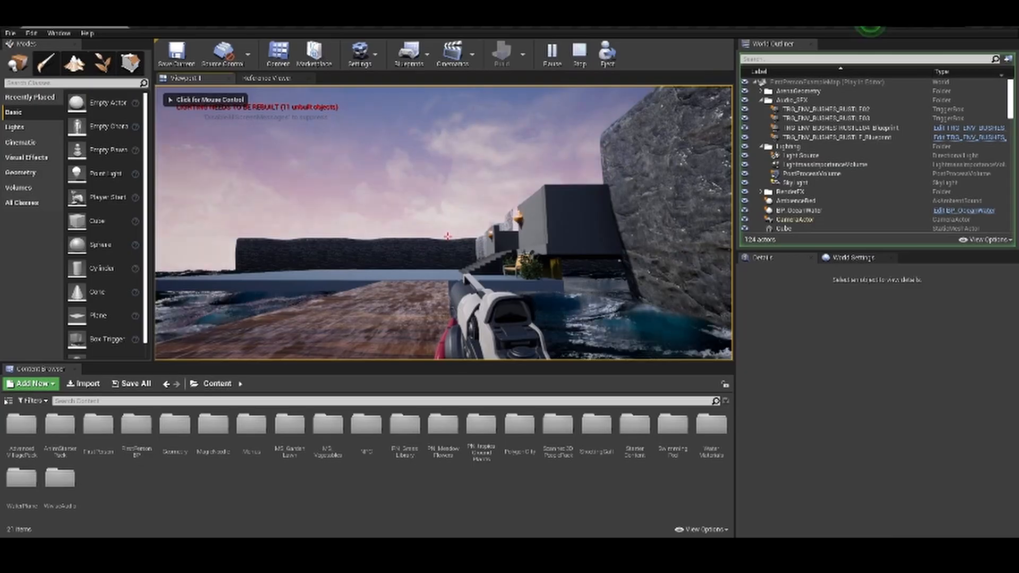
Move away from and toward the waterfall in the game, then check the emitter distance markers in the Wwise attenuation editor
left_click(444, 228)
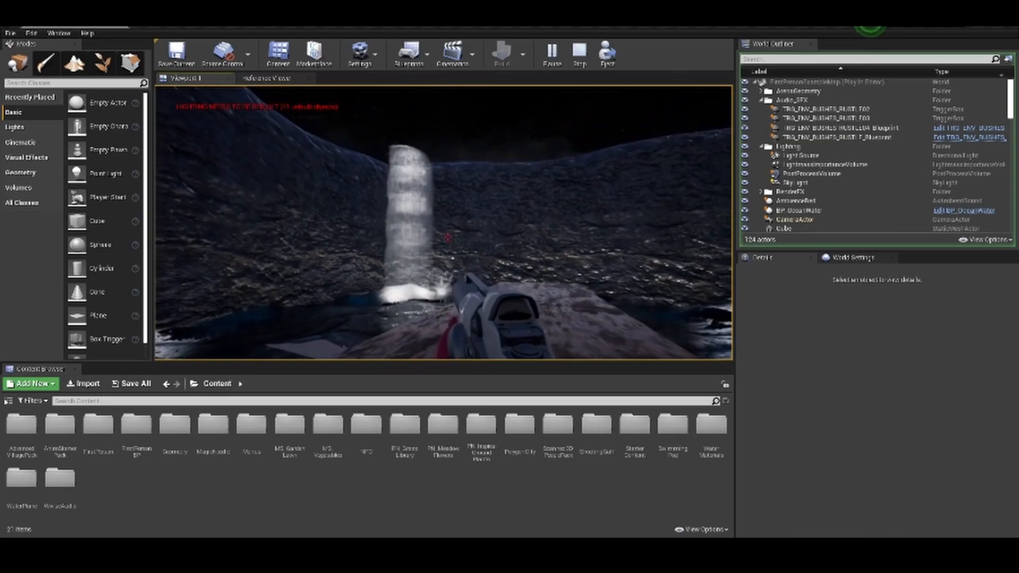
key("s")
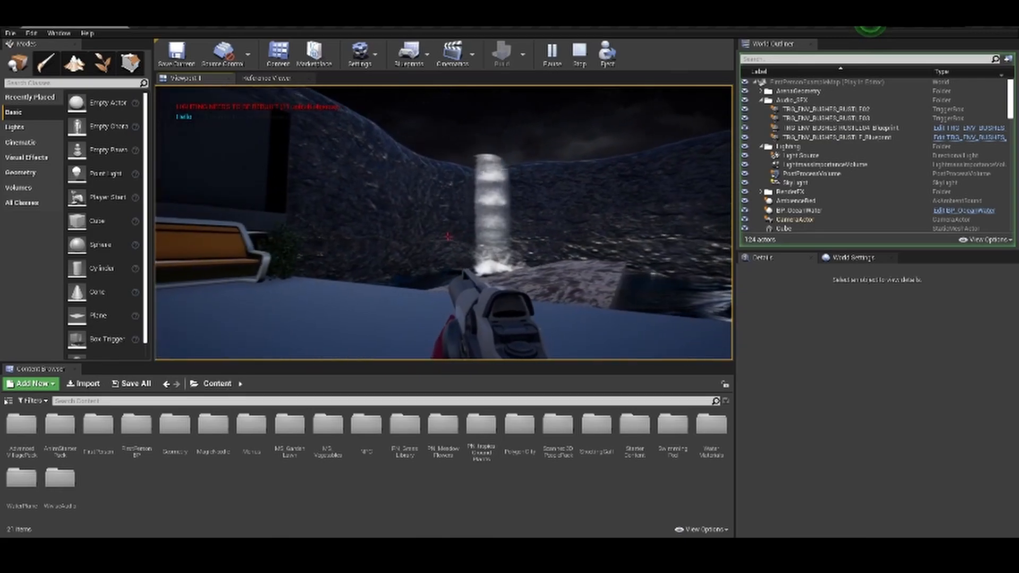
key("w")
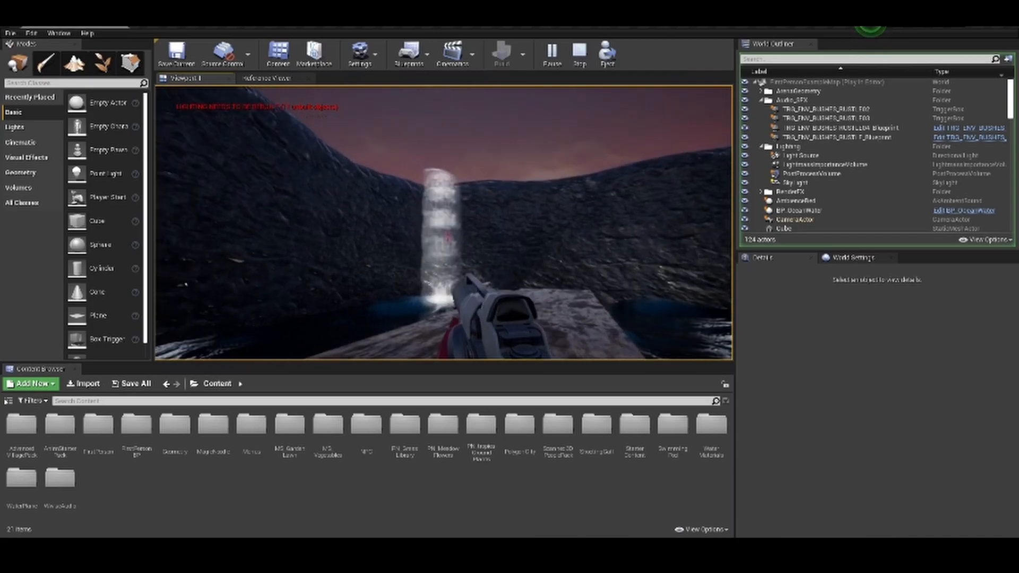
key("alt+Tab")
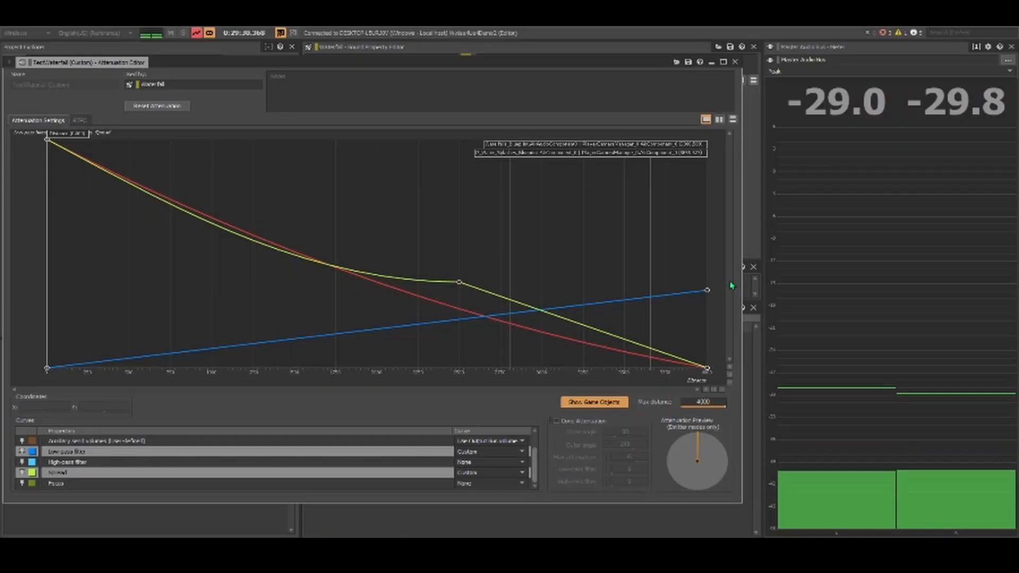
Close the attenuation editor and show the positioning settings of the ConeWaterfall sound
left_click(736, 61)
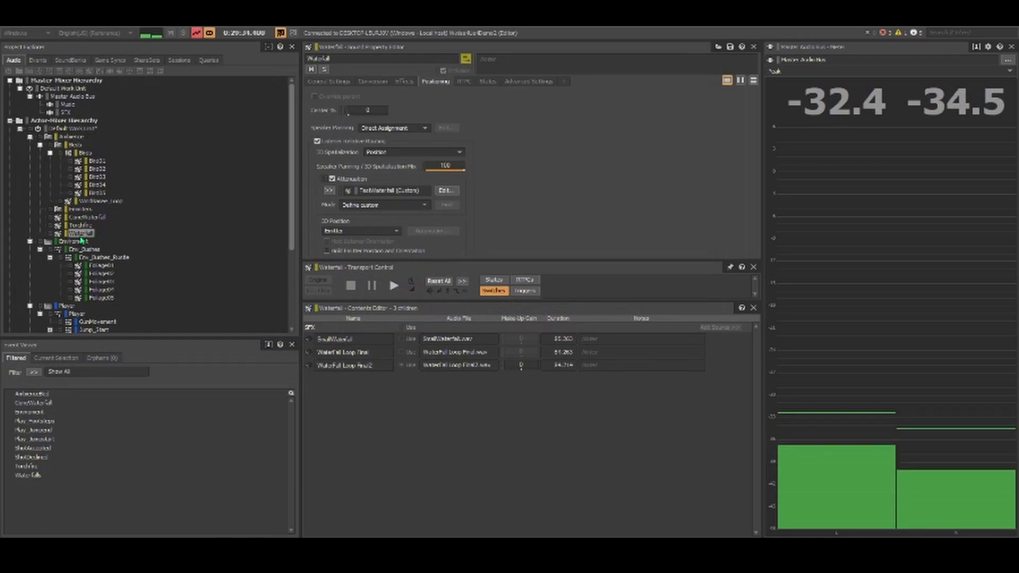
left_click(86, 217)
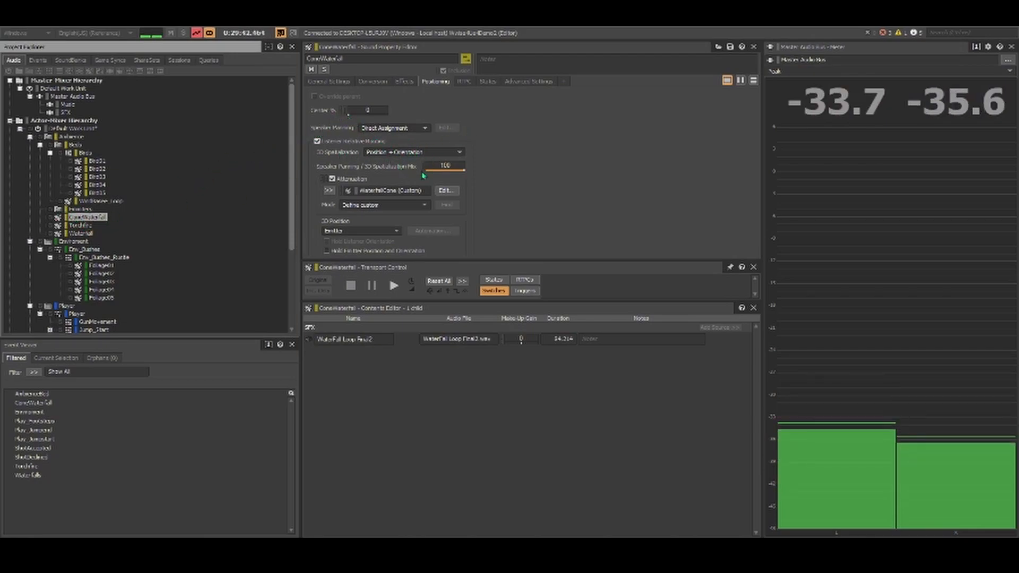
Return to the running game in the Unreal Editor and walk up the dark staircase to the upper area with the white blocks
key("alt+Tab")
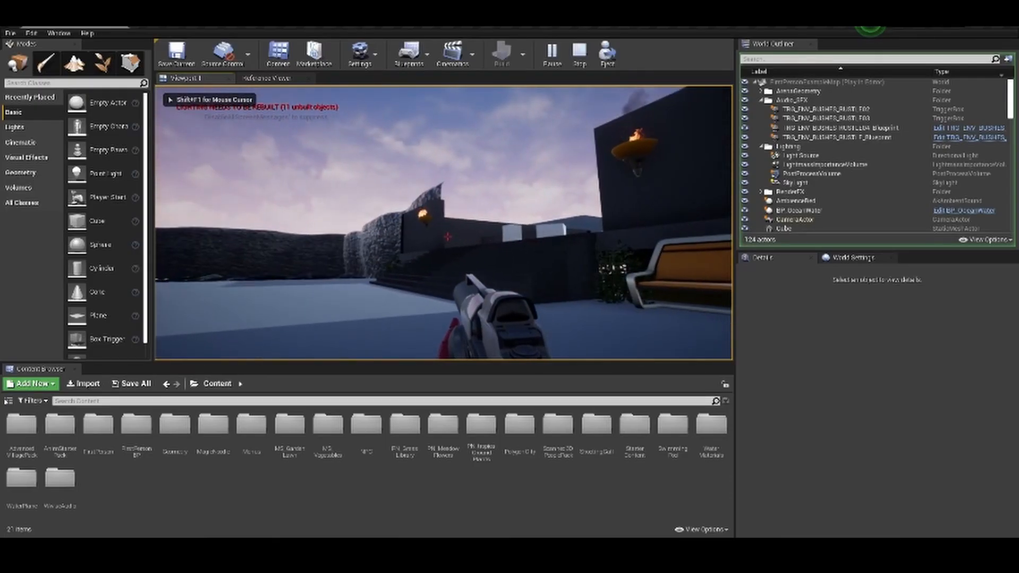
key("w")
key("w")
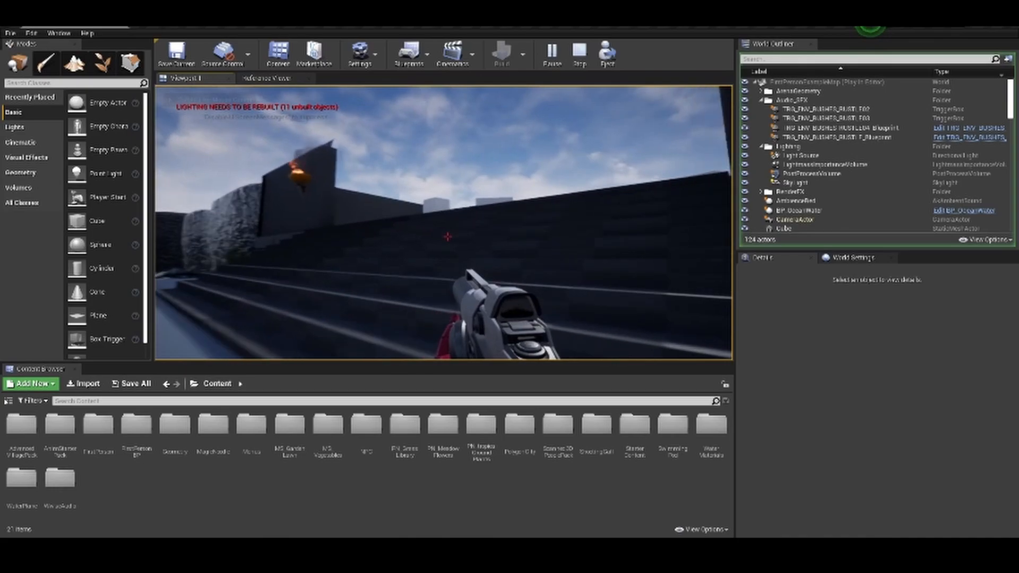
key("w")
key("w")
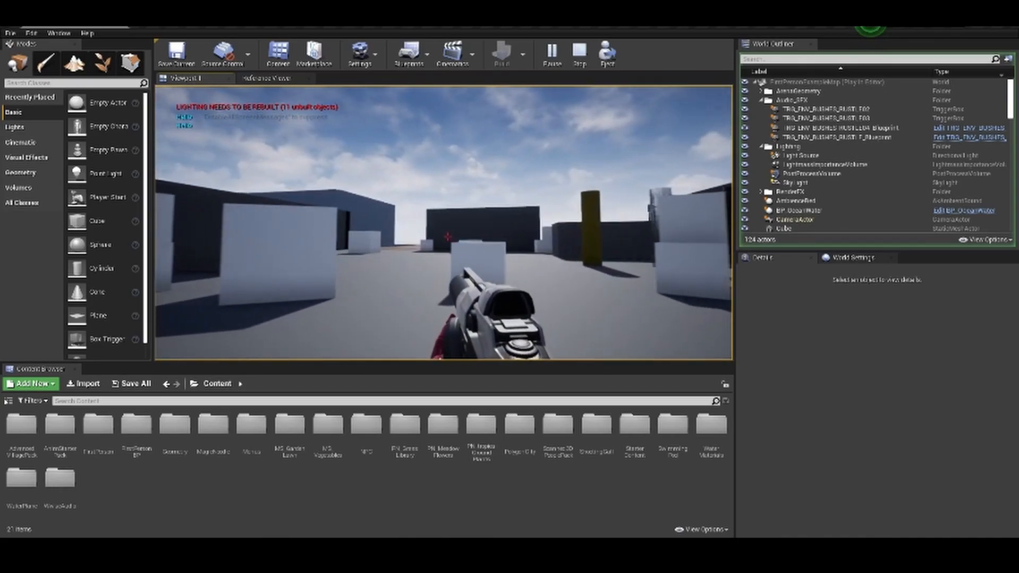
Walk across the gray arena past the white blocks to the large dark wall, and back away from it
key("w")
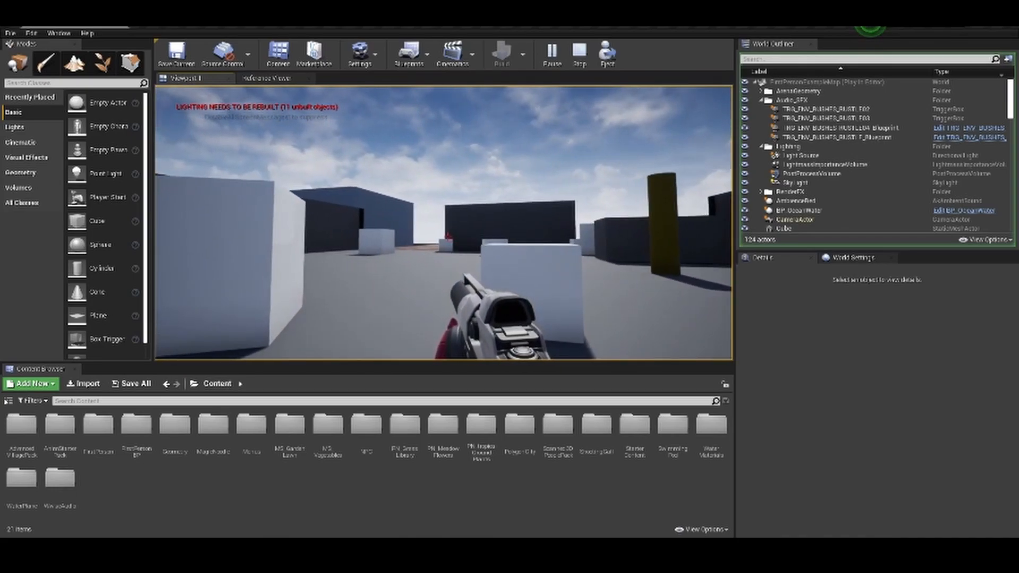
key("w")
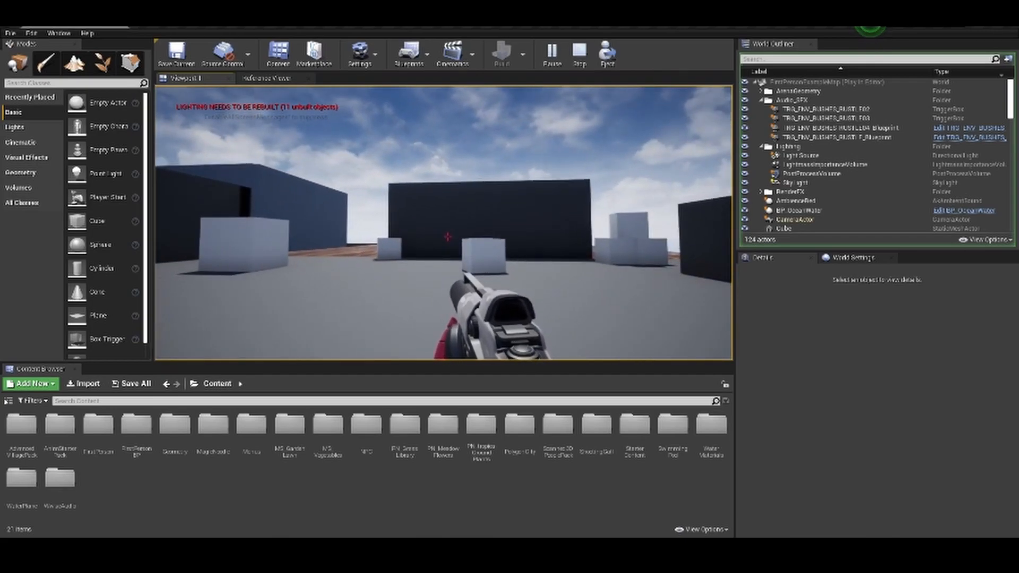
key("w")
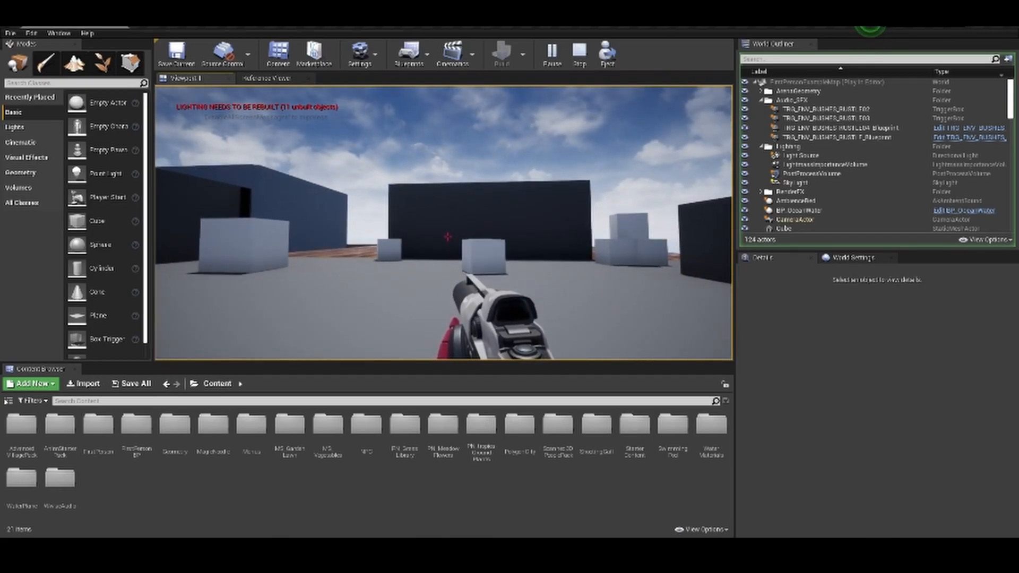
key("w")
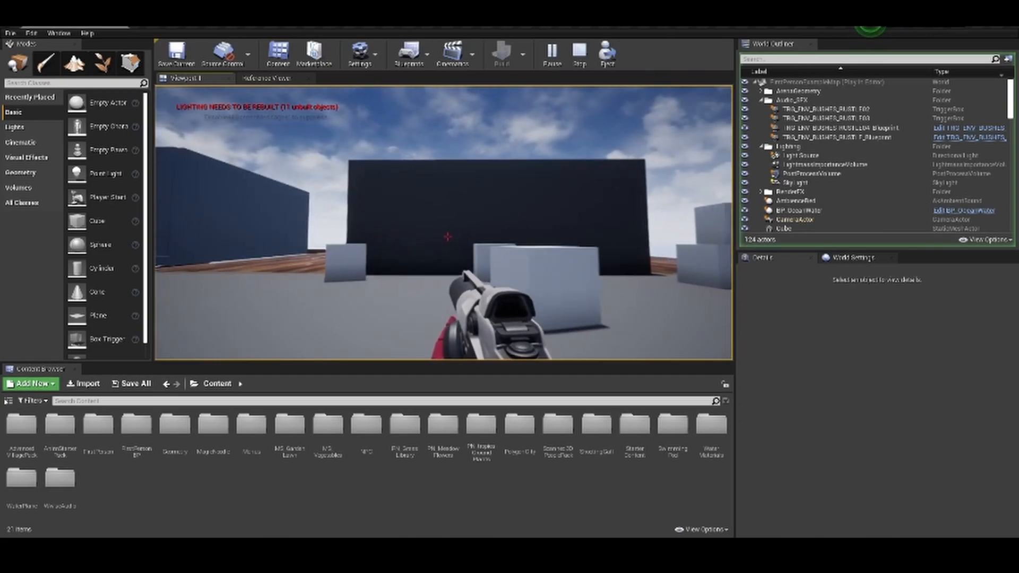
key("w")
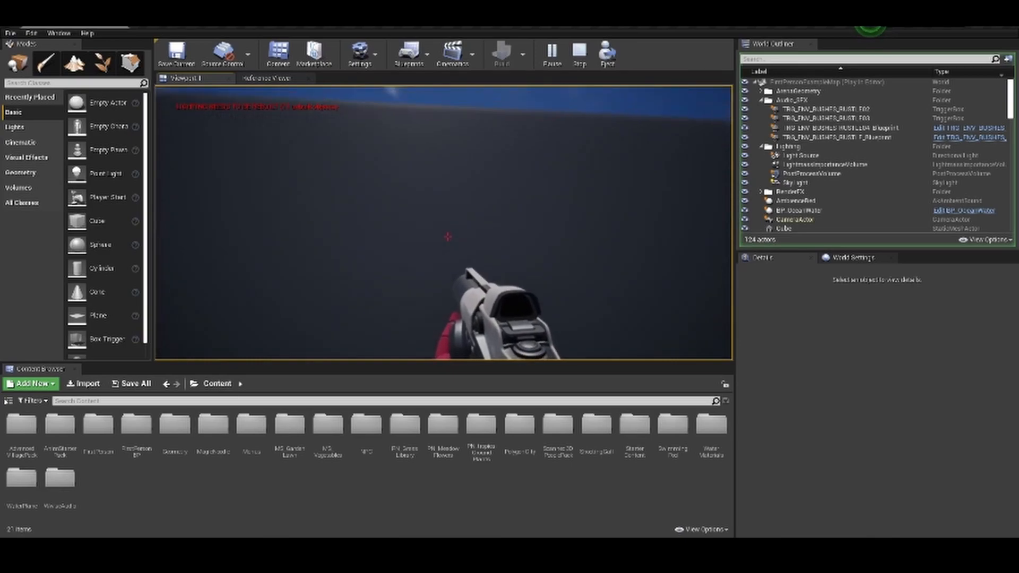
key("s")
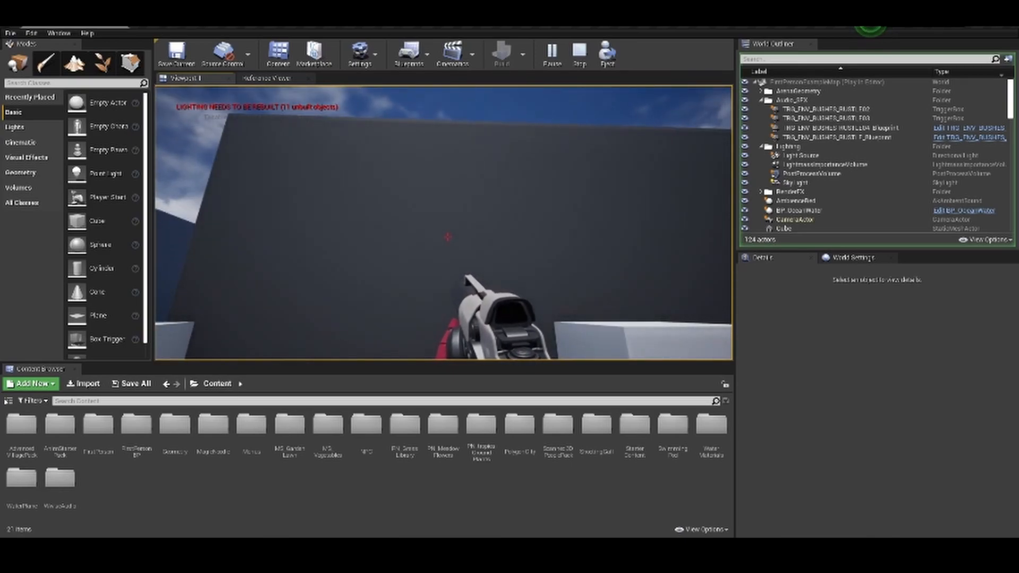
Walk past the white cubes and along the wooden deck to the waterfall wall to test its sound up close, and step back
key("w")
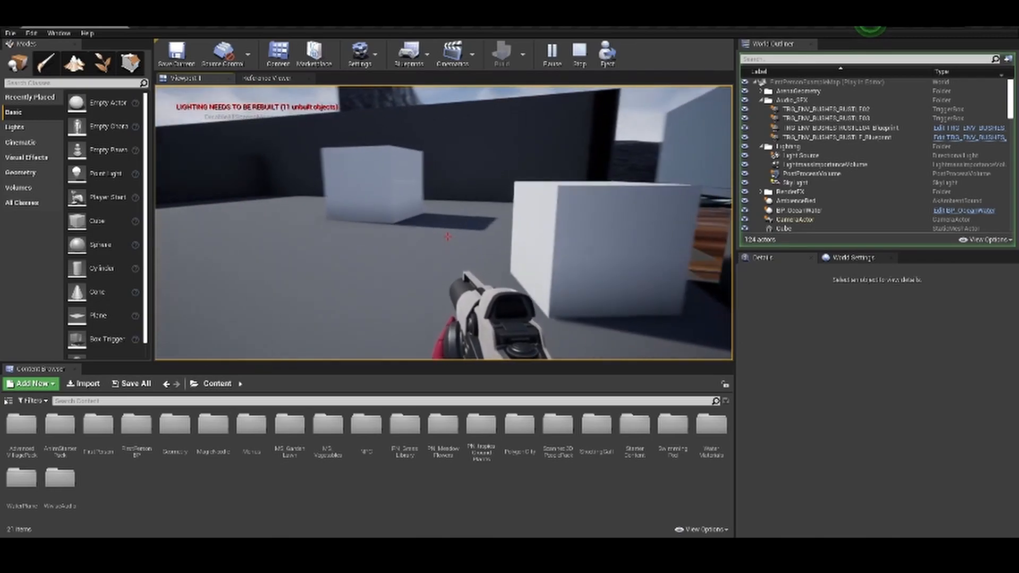
key("w")
key("w")
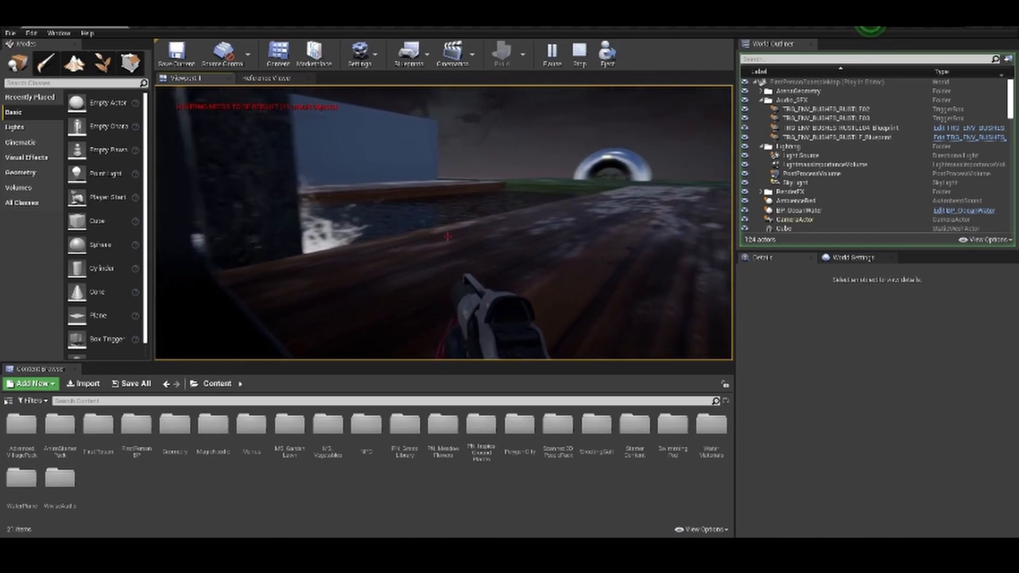
key("w")
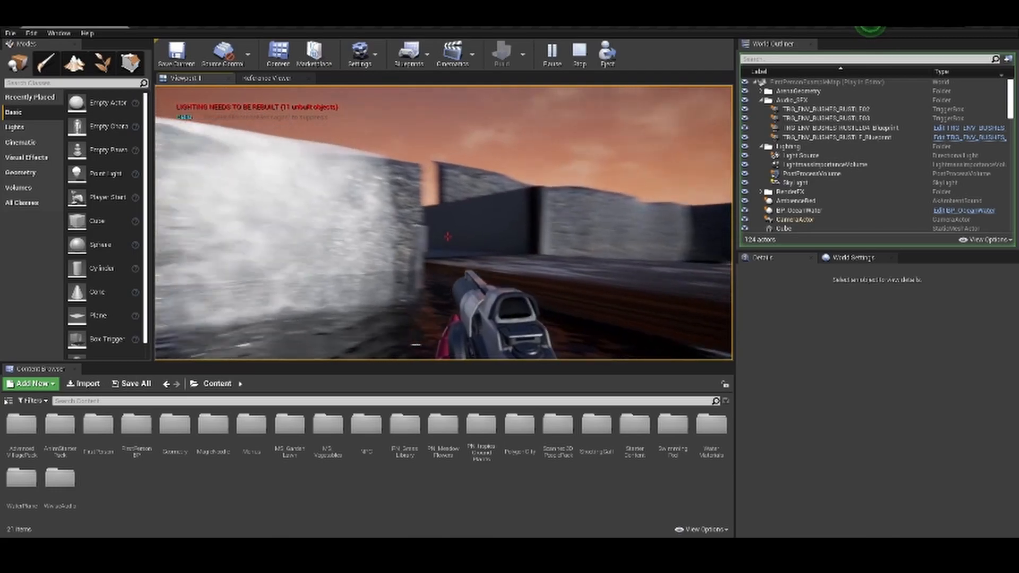
key("w")
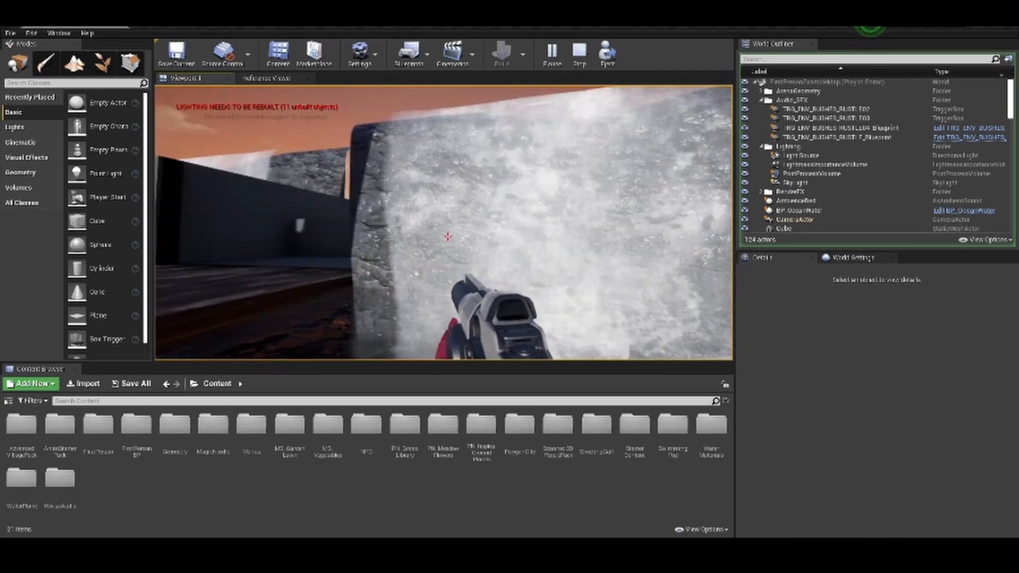
key("s")
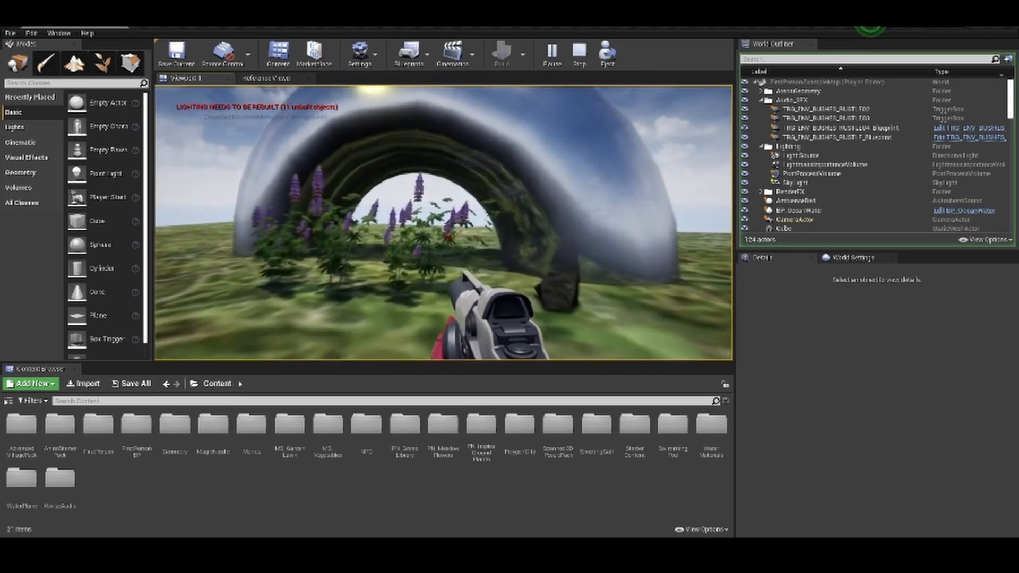
Move toward and away from the flower bushes under the metallic arch on the grass to test the sound there
key("s")
key("w")
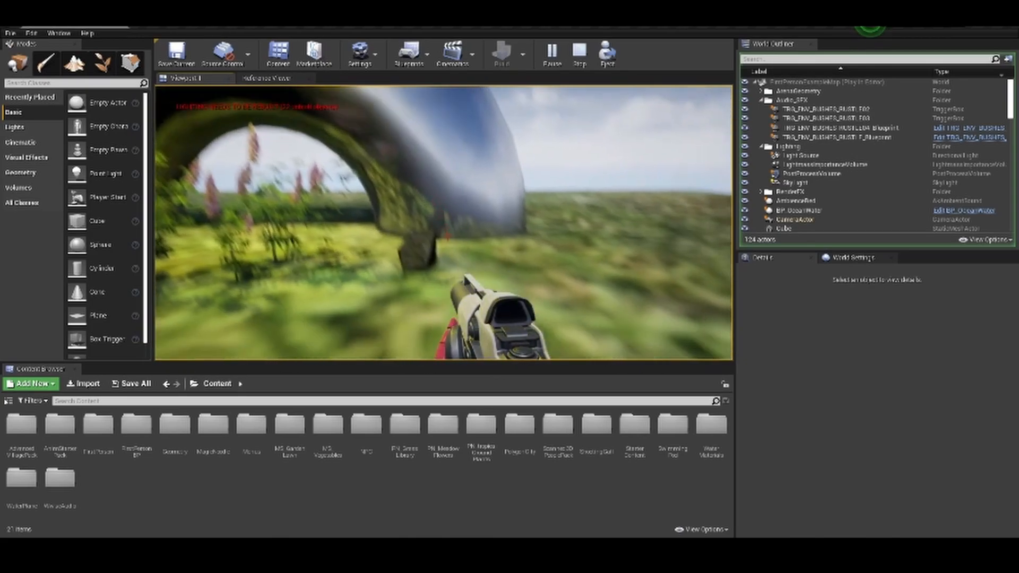
key("w")
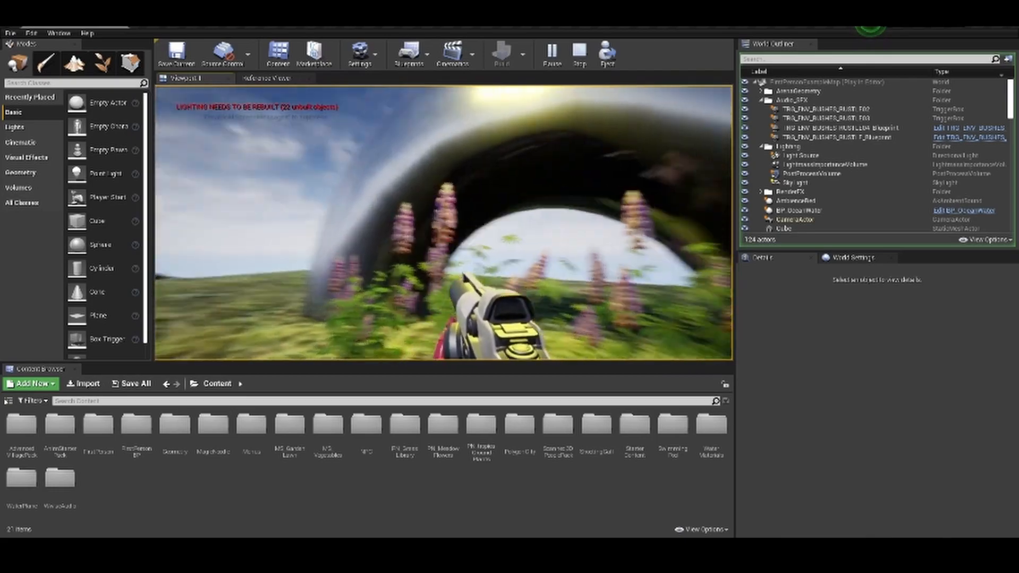
key("s")
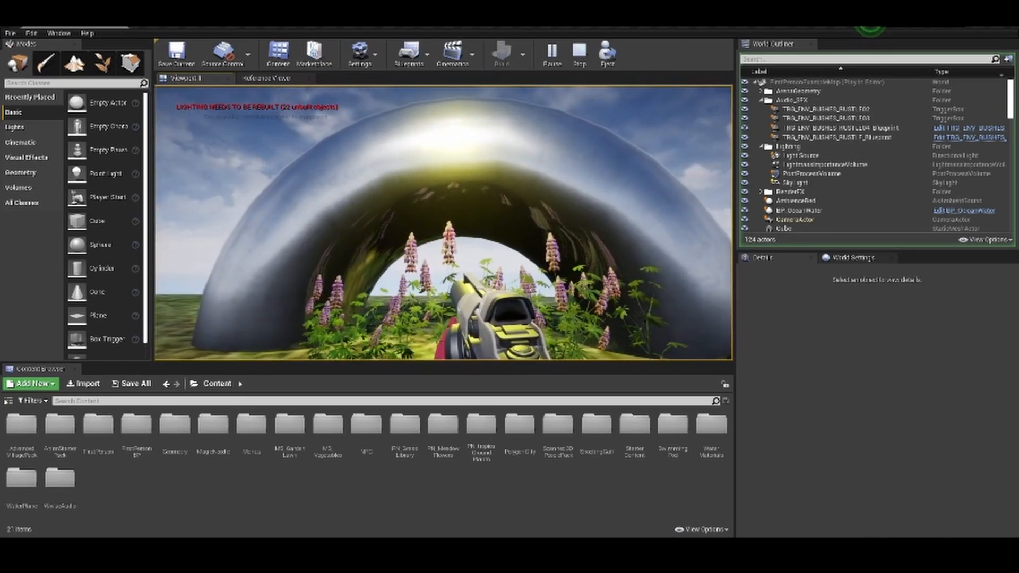
key("s")
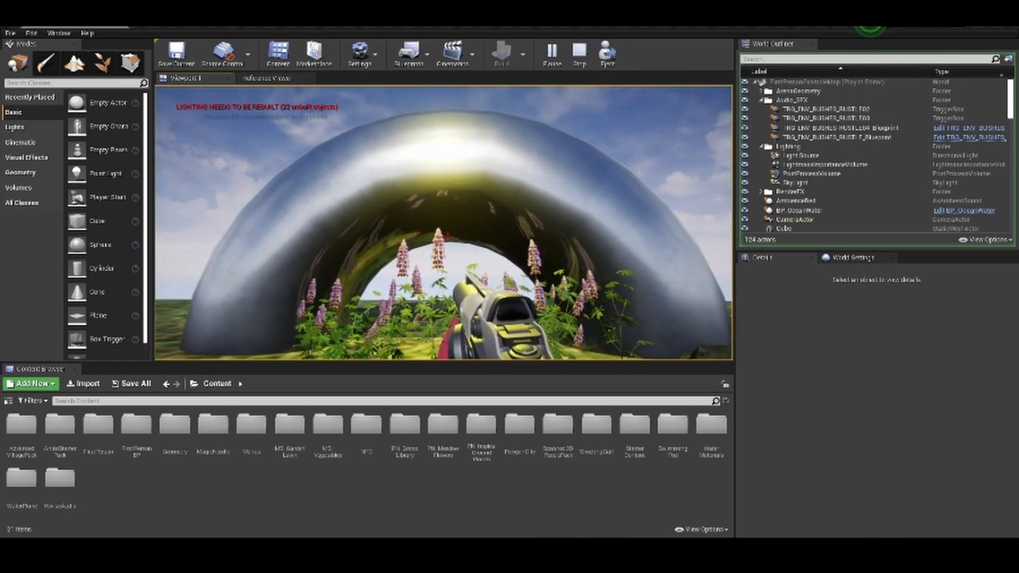